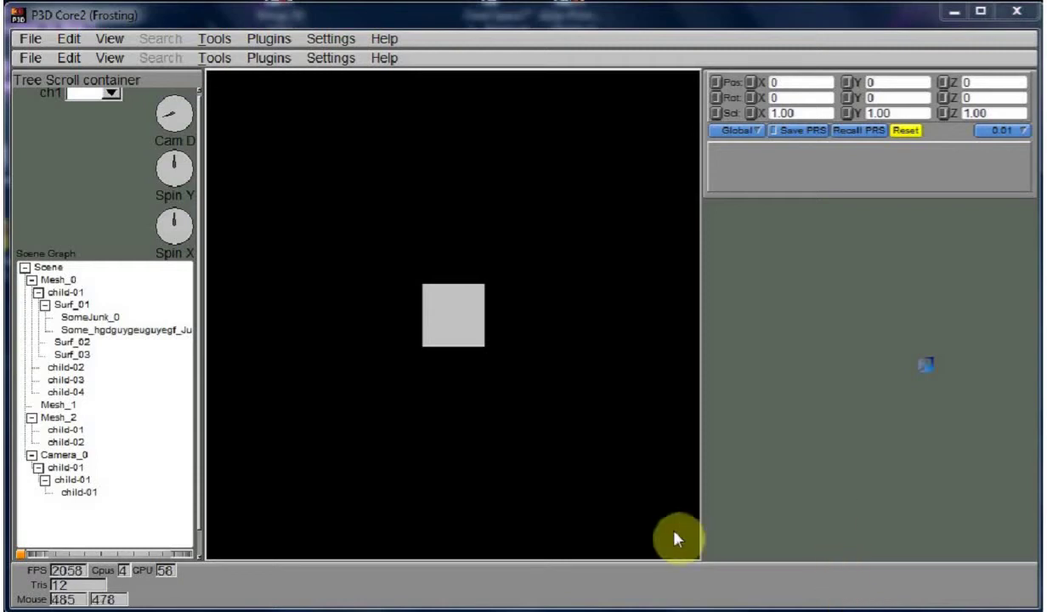
Step: Return the box to X position 0.0
{"action": "left_click", "coordinate": [928, 364]}
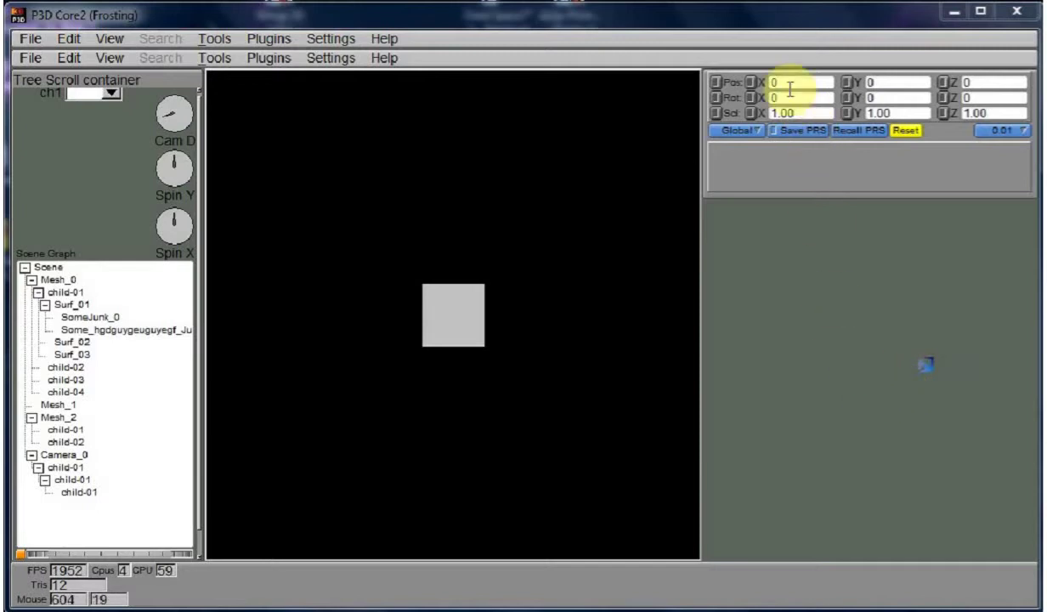
{"action": "left_click_drag", "start_coordinate": [791, 84], "coordinate": [853, 135]}
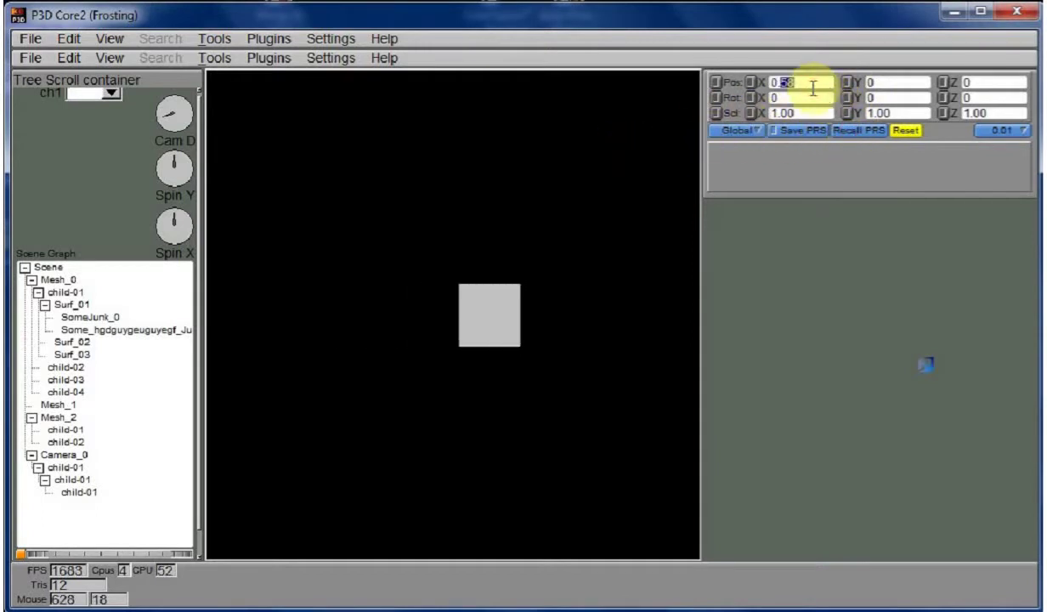
{"action": "type", "text": "0"}
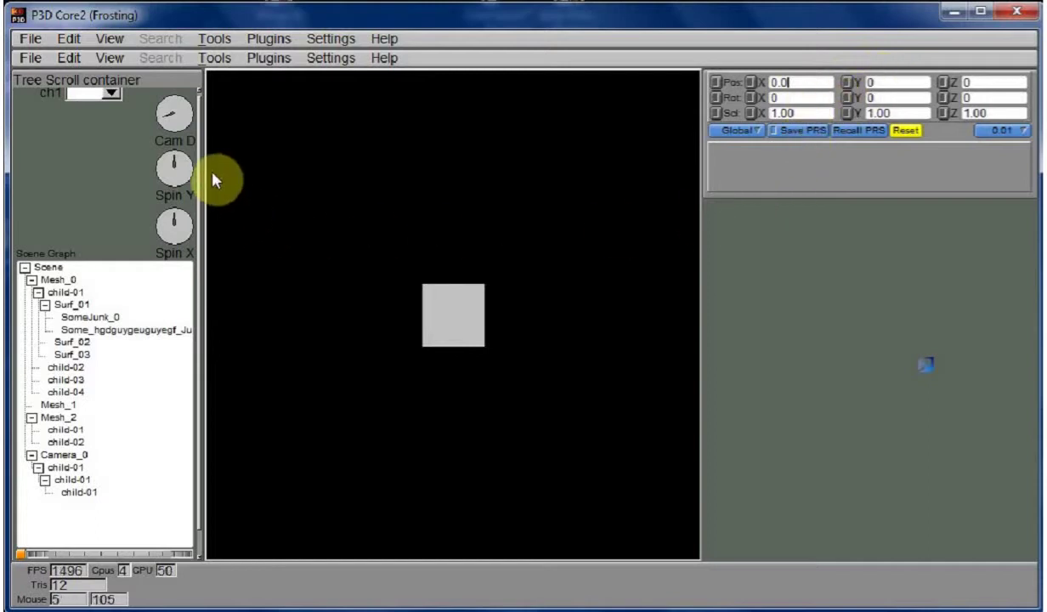
Step: Change the camera distance, spin the box around its vertical axis, and toggle Rot on and off
{"action": "mouse_move", "coordinate": [169, 122]}
{"action": "left_mouse_down"}
{"action": "mouse_move", "coordinate": [162, 116]}
{"action": "mouse_move", "coordinate": [159, 132]}
{"action": "left_mouse_up"}
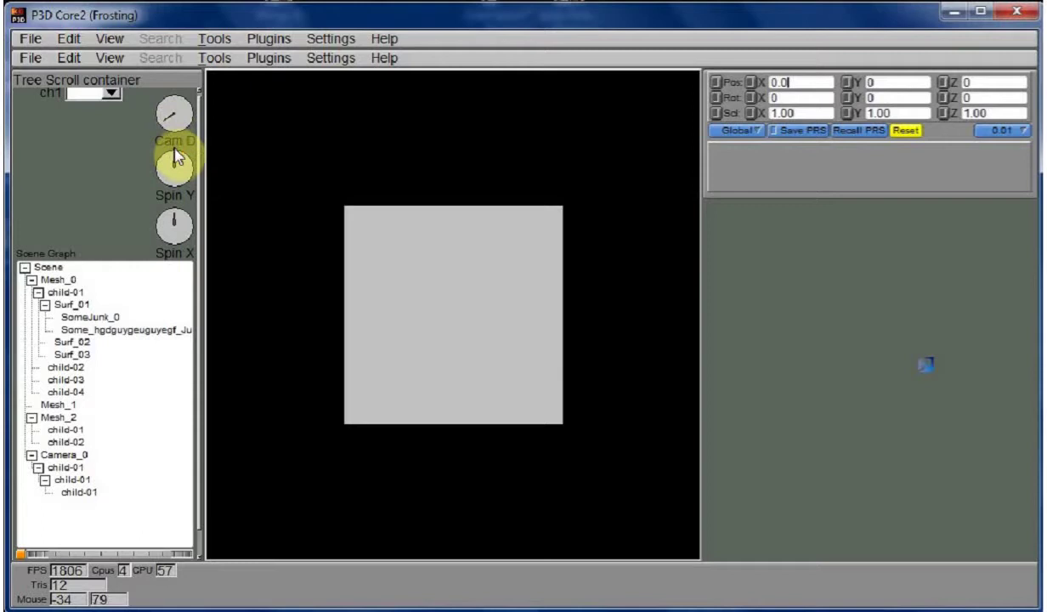
{"action": "left_click_drag", "start_coordinate": [176, 166], "coordinate": [178, 166]}
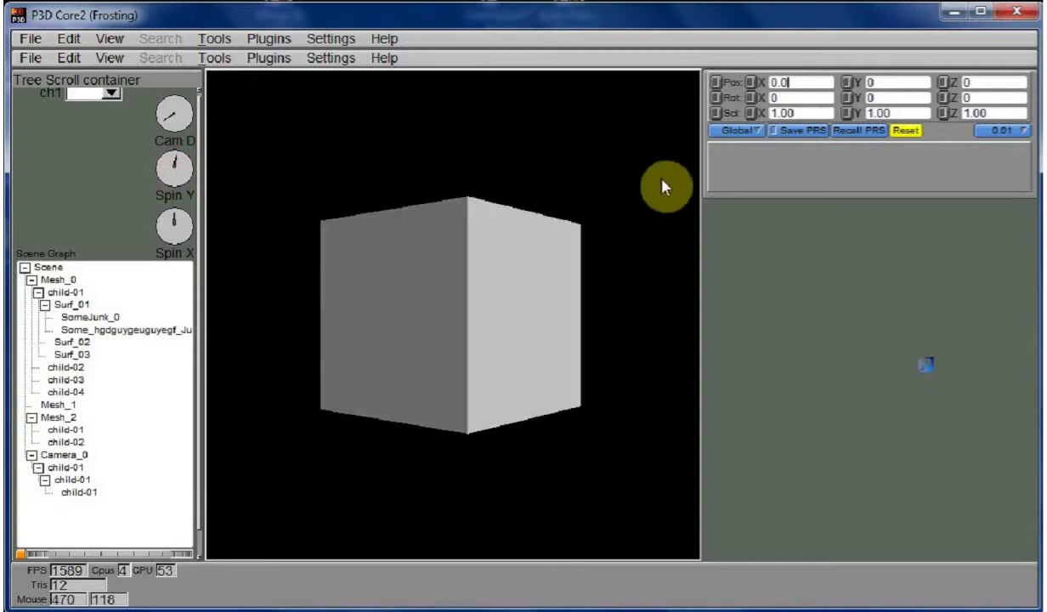
{"action": "left_click", "coordinate": [717, 98]}
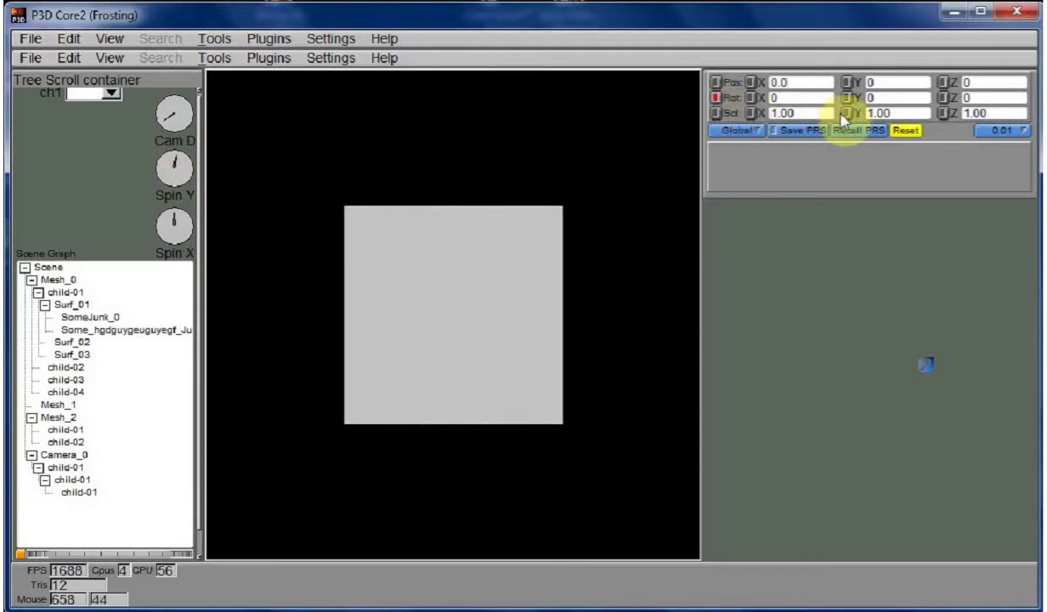
{"action": "left_click", "coordinate": [718, 99]}
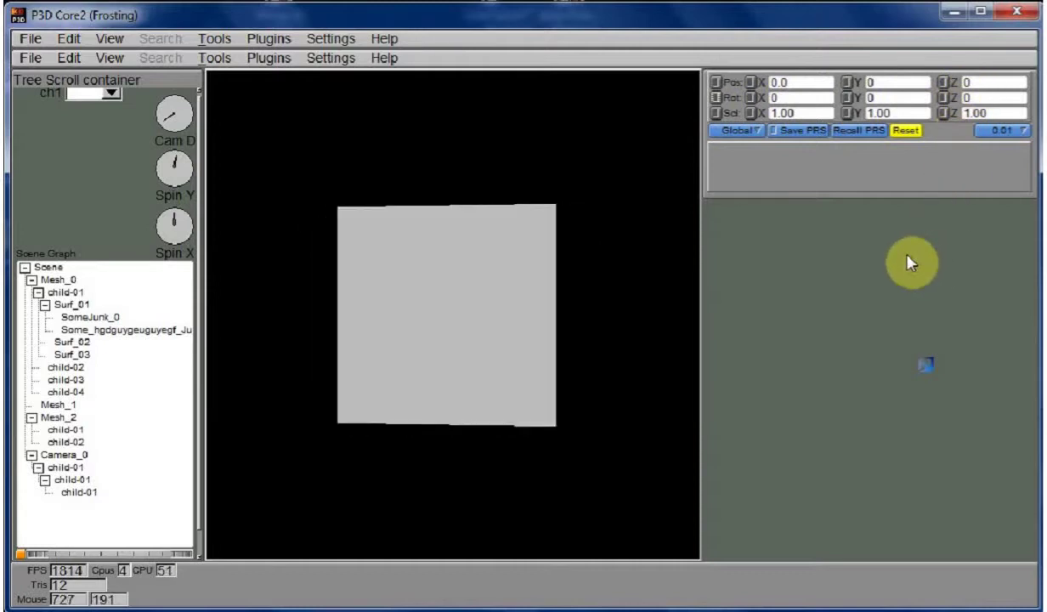
{"action": "left_click", "coordinate": [756, 142]}
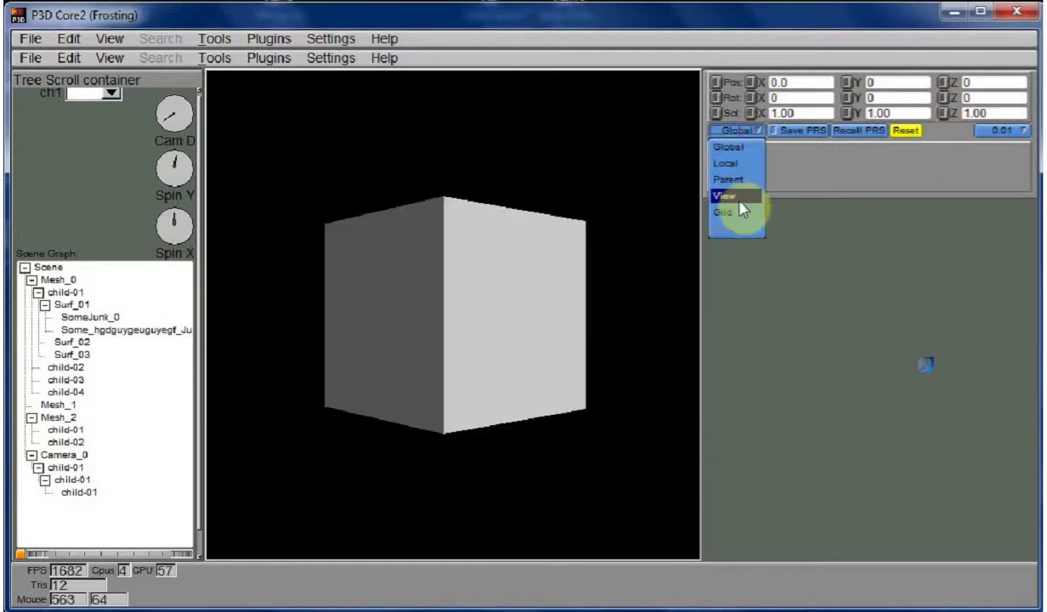
Step: Switch the coordinate frame from Global to Local, then to Parent, and keep the step size at 0.01
{"action": "left_click", "coordinate": [736, 169]}
{"action": "left_click", "coordinate": [733, 131]}
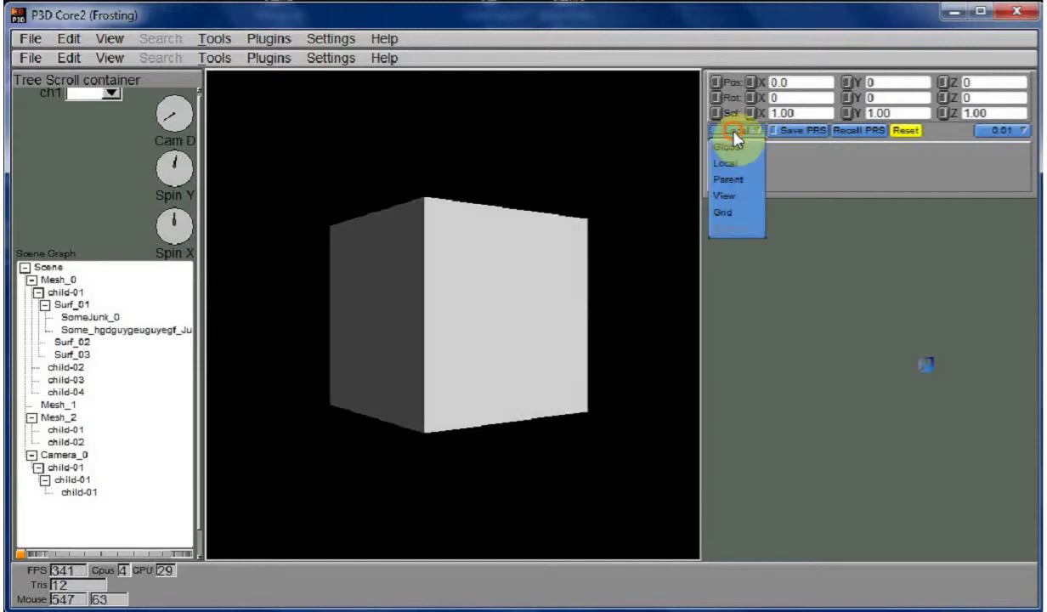
{"action": "left_click", "coordinate": [740, 181]}
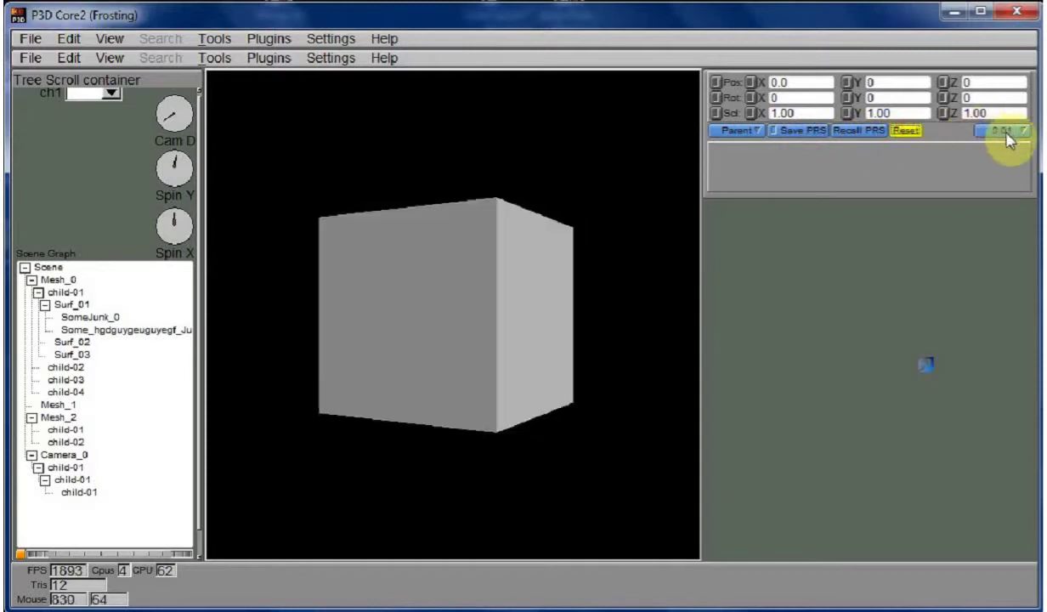
{"action": "left_click", "coordinate": [1008, 132]}
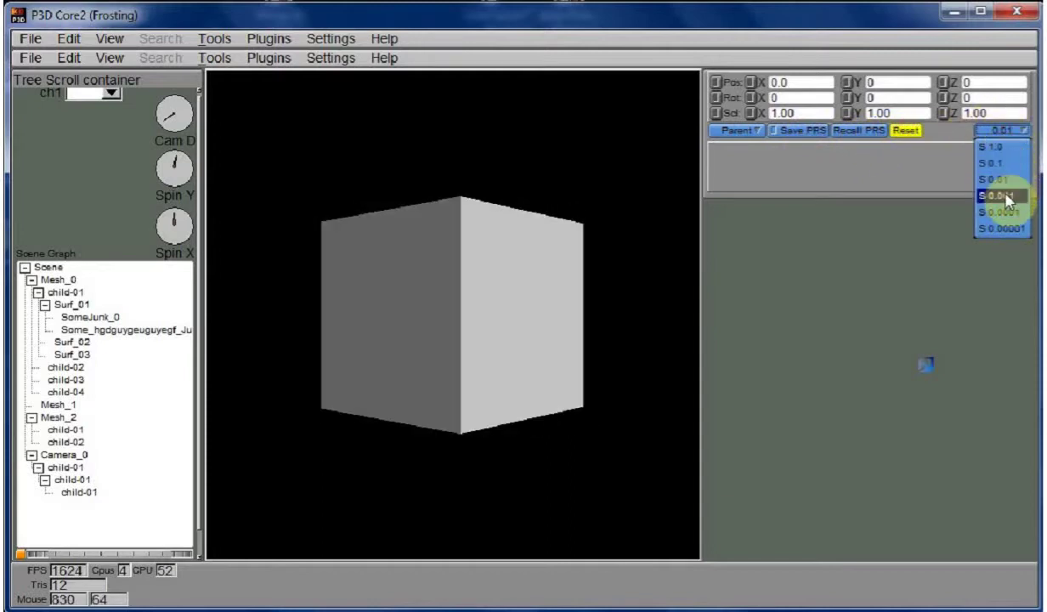
{"action": "left_click", "coordinate": [1003, 180]}
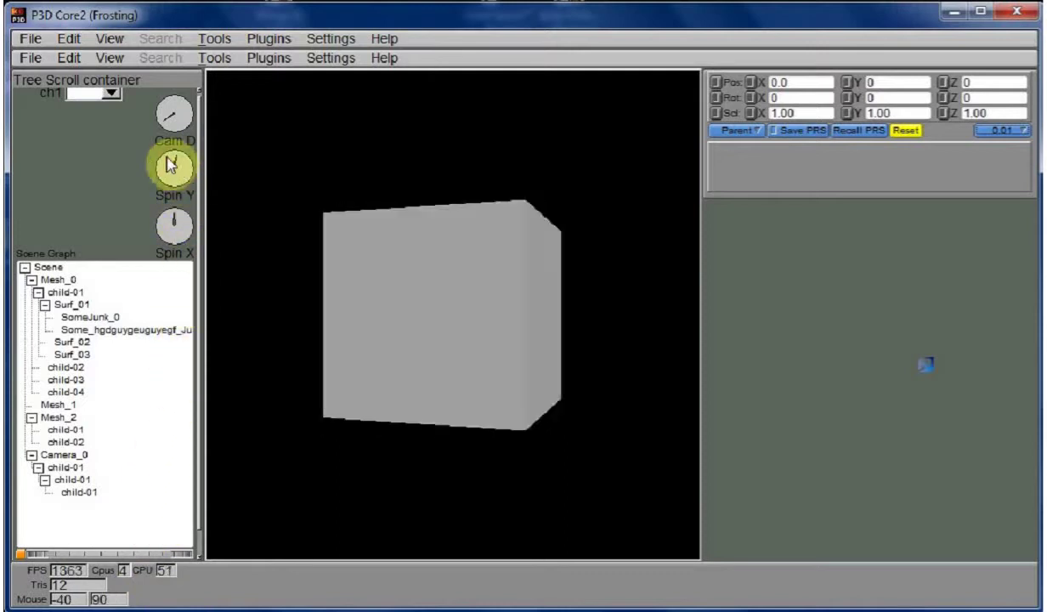
{"action": "scroll", "coordinate": [85, 134], "scroll_direction": "up", "scroll_amount": 1}
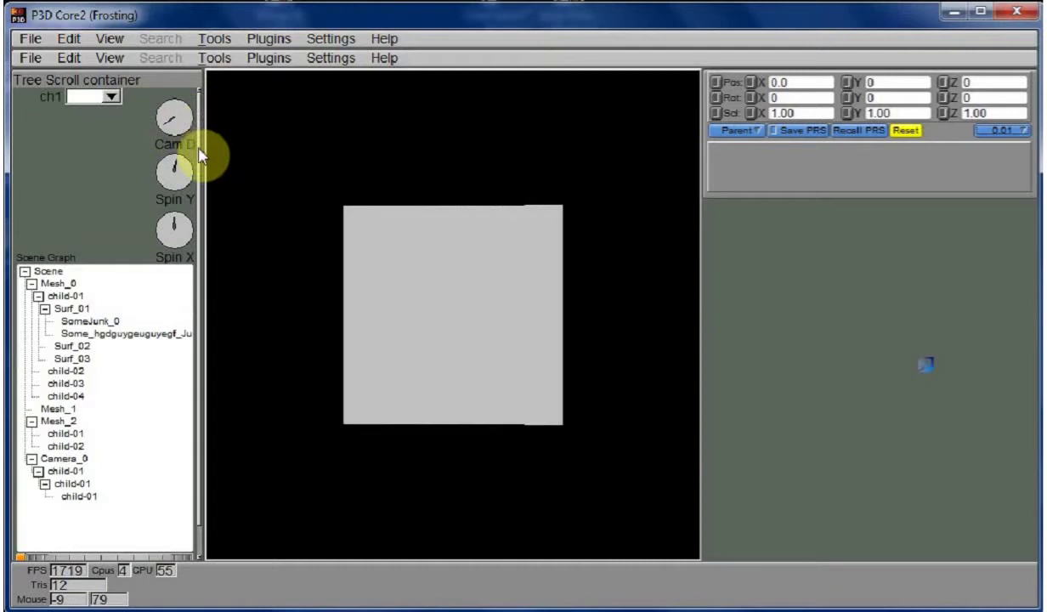
{"action": "scroll", "coordinate": [106, 174], "scroll_direction": "down", "scroll_amount": 2}
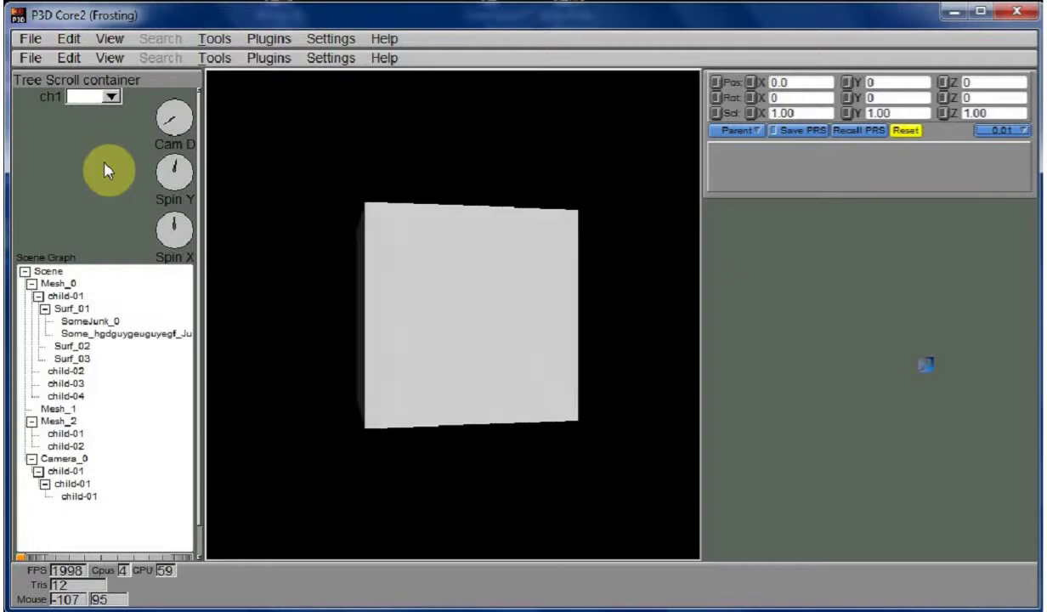
{"action": "scroll", "coordinate": [105, 165], "scroll_direction": "down", "scroll_amount": 1}
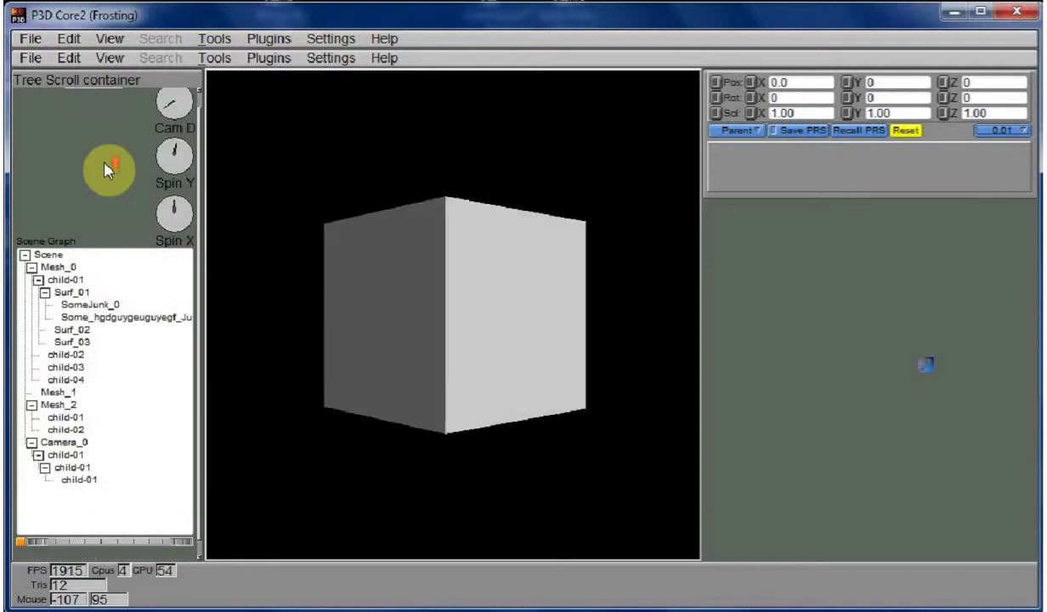
Step: Collapse Surf_01, then collapse and re-expand child-01 and the Scene tree
{"action": "left_click", "coordinate": [45, 292]}
{"action": "left_click", "coordinate": [39, 280]}
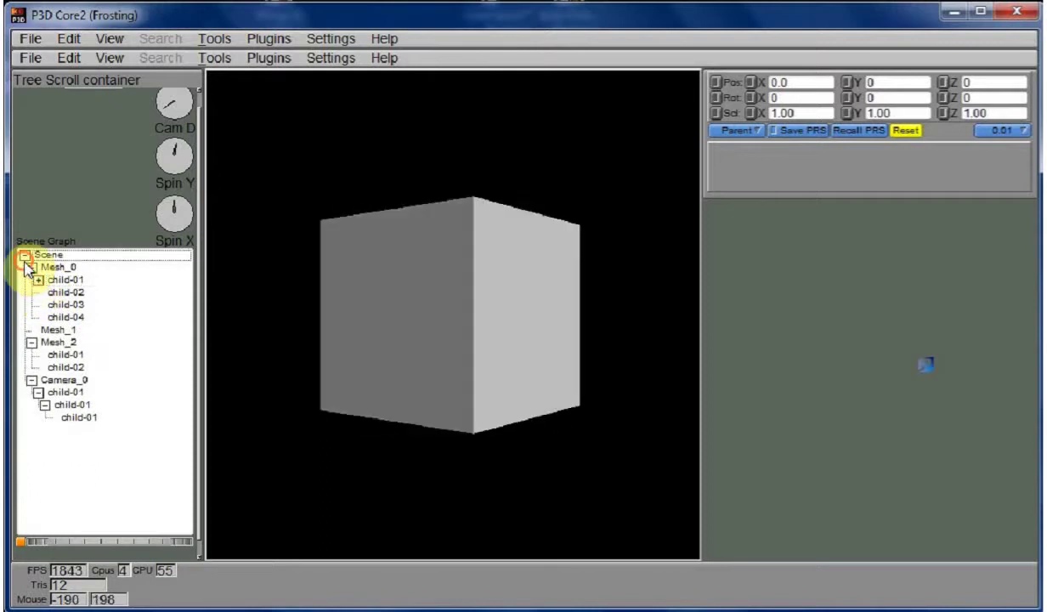
{"action": "left_click", "coordinate": [25, 255]}
{"action": "left_click", "coordinate": [25, 255]}
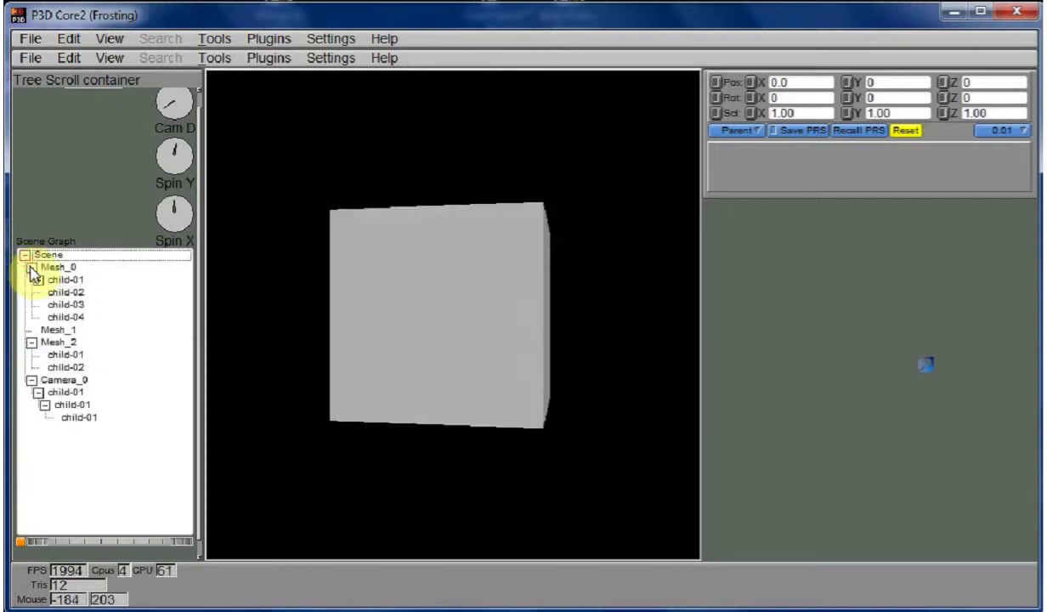
{"action": "left_click", "coordinate": [37, 279]}
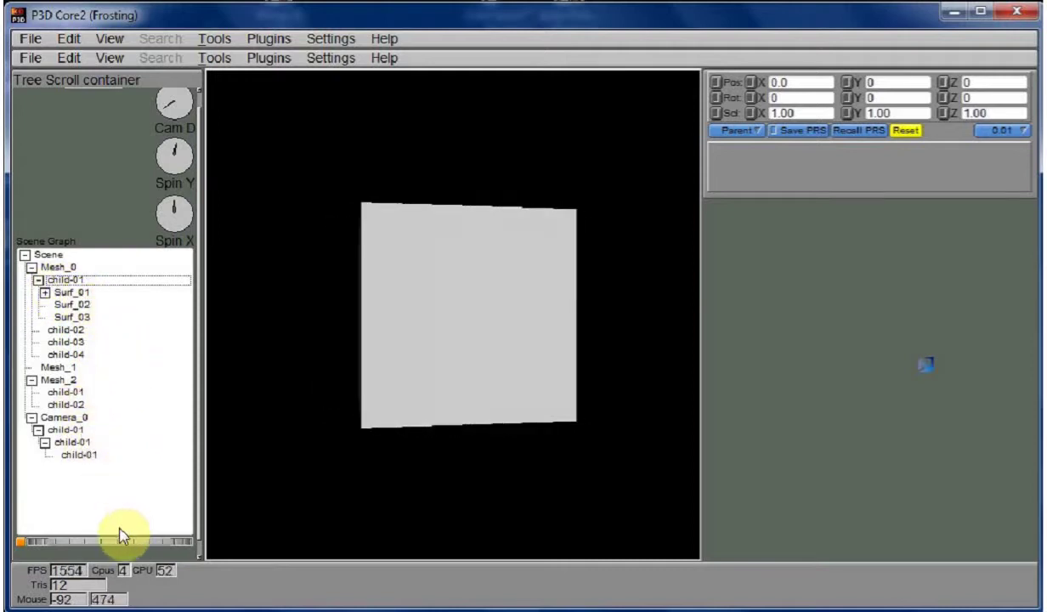
Step: Scroll the tree sideways and expand Surf_01 to reveal SomeJunk_0 and the long-named junk entry
{"action": "left_click_drag", "start_coordinate": [132, 547], "coordinate": [18, 549]}
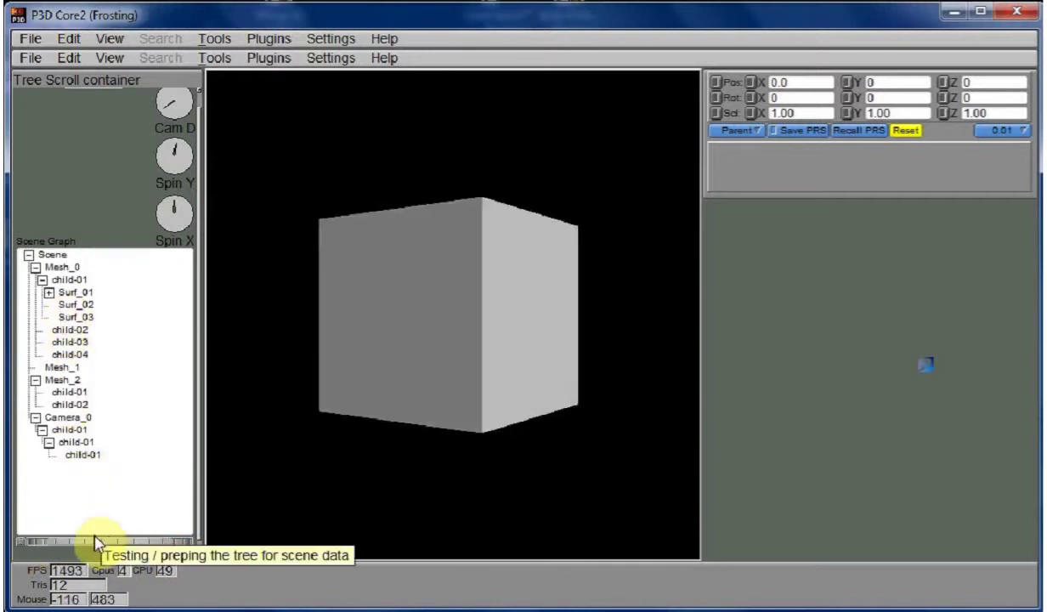
{"action": "left_click_drag", "start_coordinate": [89, 544], "coordinate": [32, 546]}
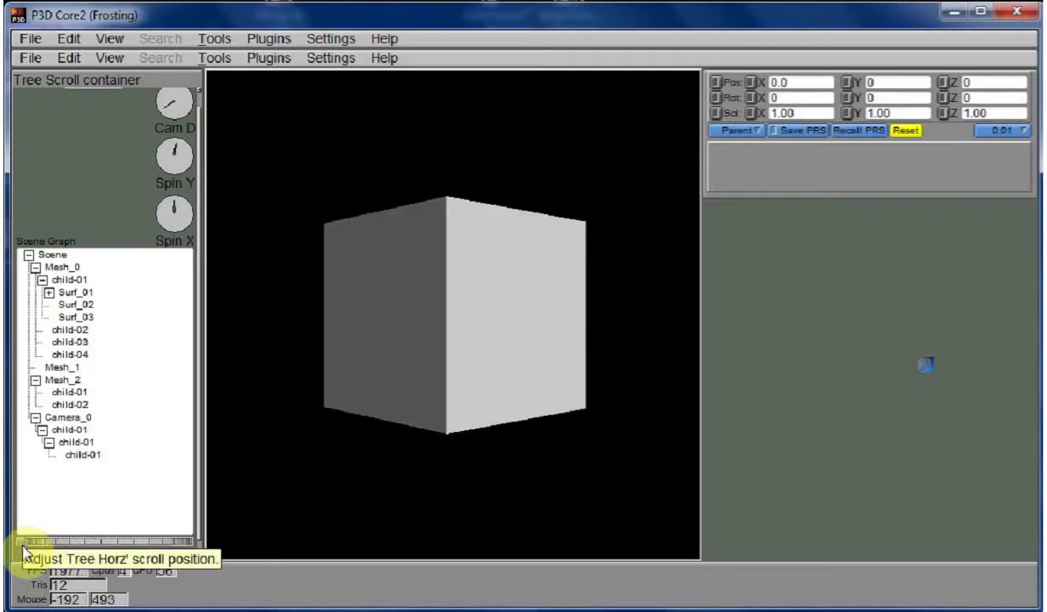
{"action": "left_click_drag", "start_coordinate": [22, 553], "coordinate": [92, 544]}
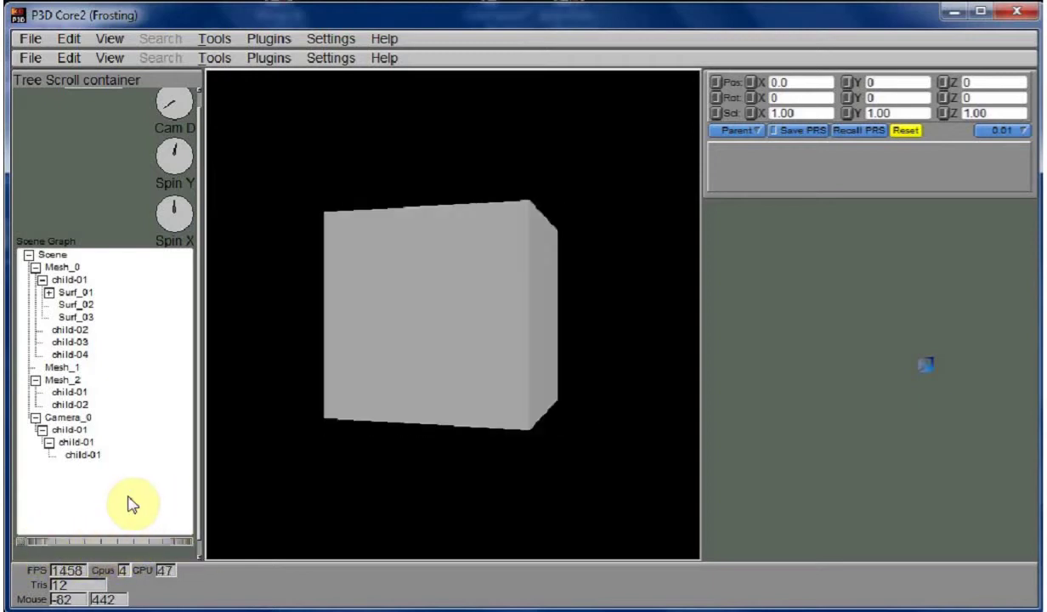
{"action": "left_click", "coordinate": [50, 292]}
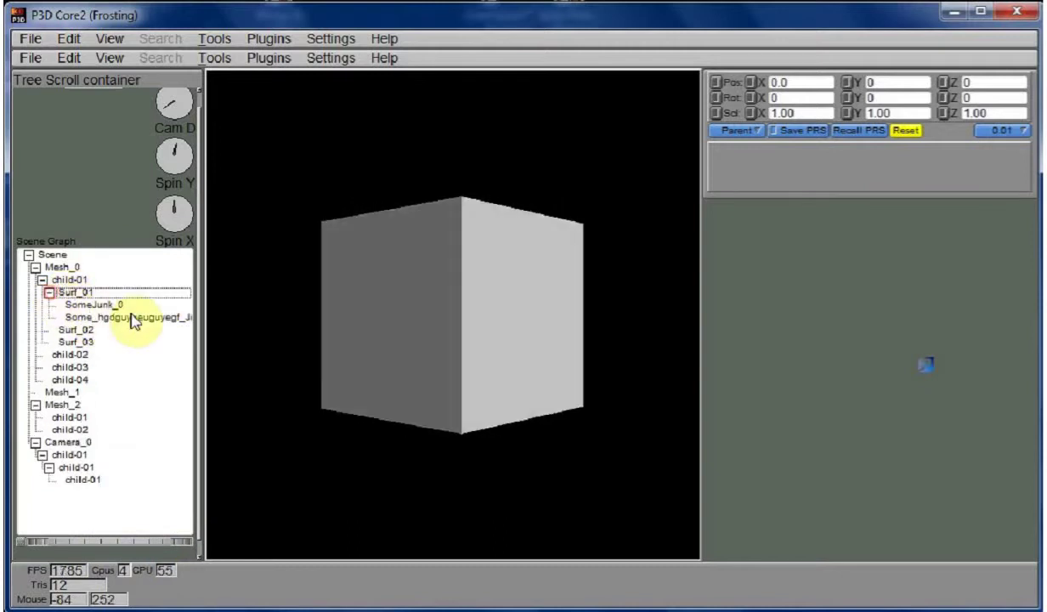
{"action": "left_click", "coordinate": [125, 542]}
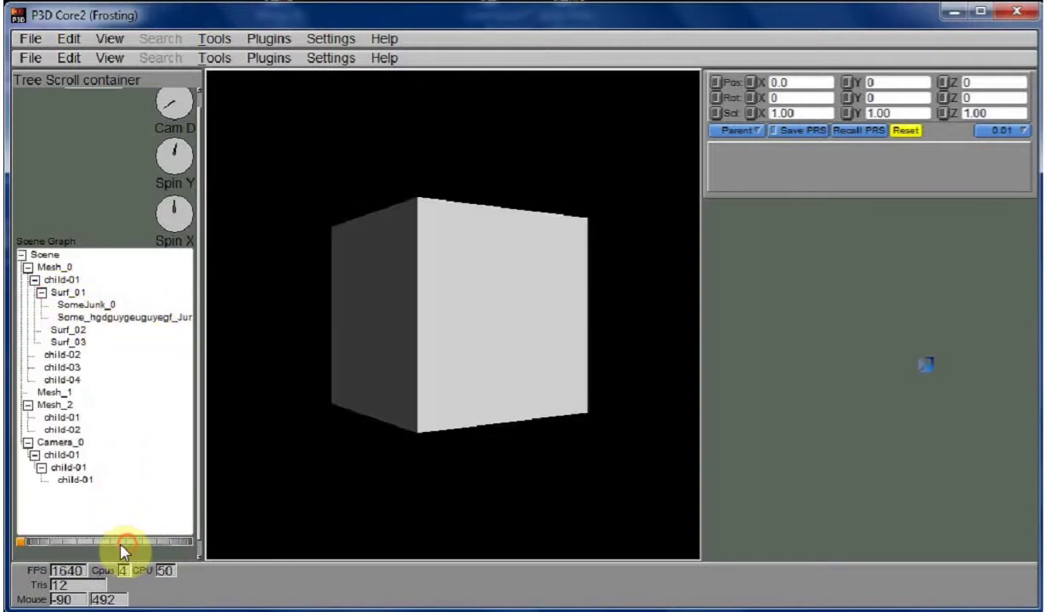
{"action": "left_click_drag", "start_coordinate": [126, 549], "coordinate": [159, 574]}
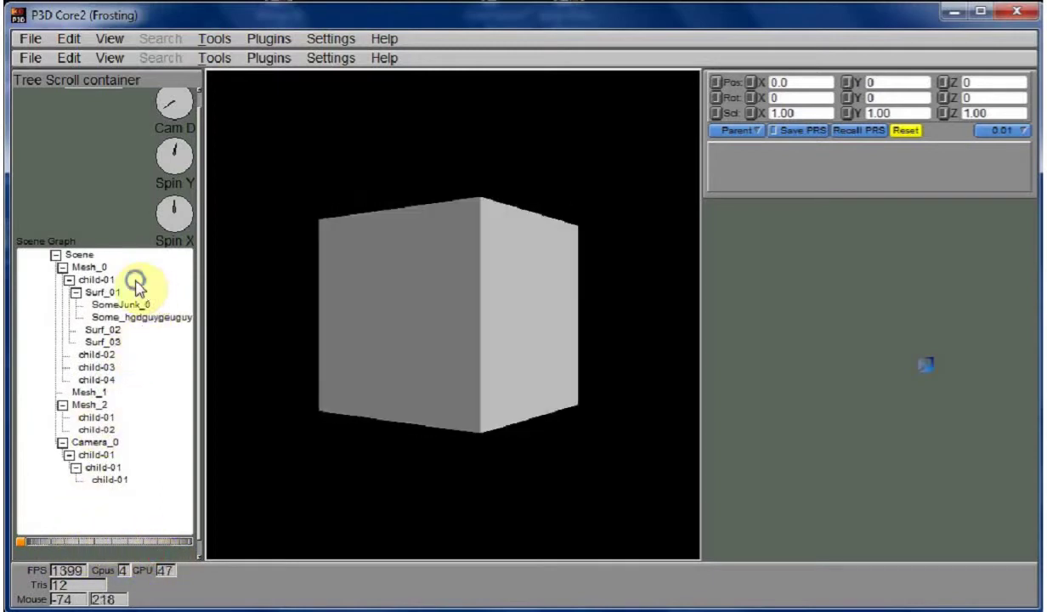
{"action": "right_click", "coordinate": [136, 285]}
Step: Open alienassaultshipconcept.n3d as an animated model and pull the camera back to frame the ship
{"action": "left_click", "coordinate": [255, 281]}
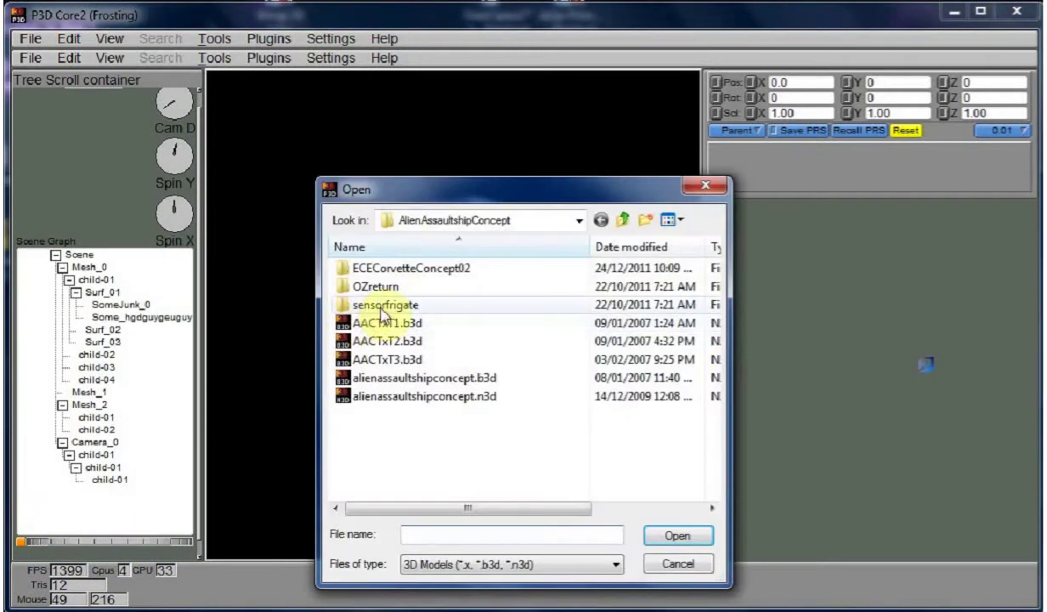
{"action": "double_click", "coordinate": [448, 400]}
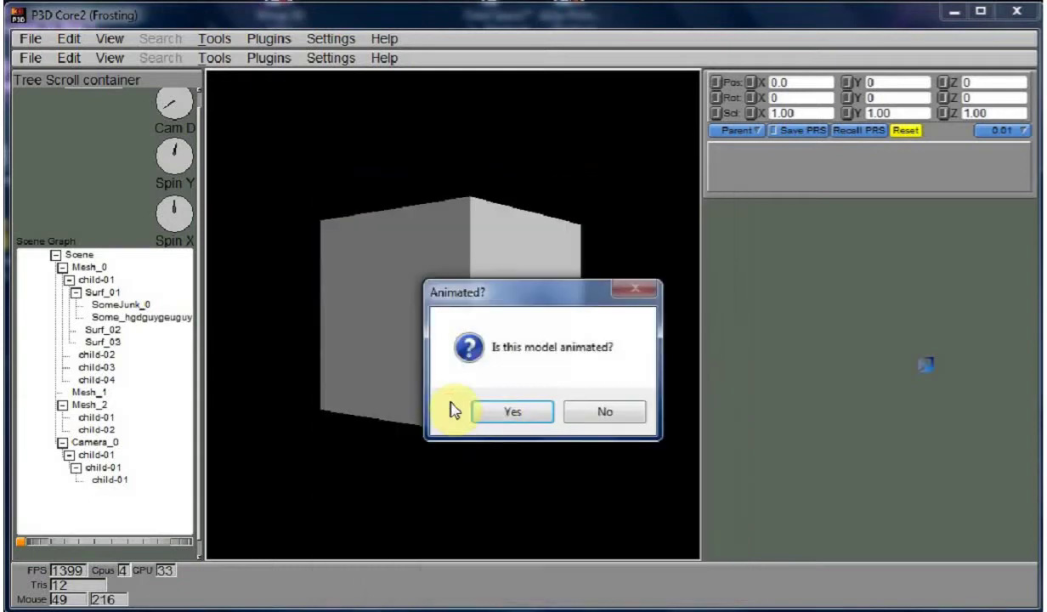
{"action": "left_click", "coordinate": [488, 409]}
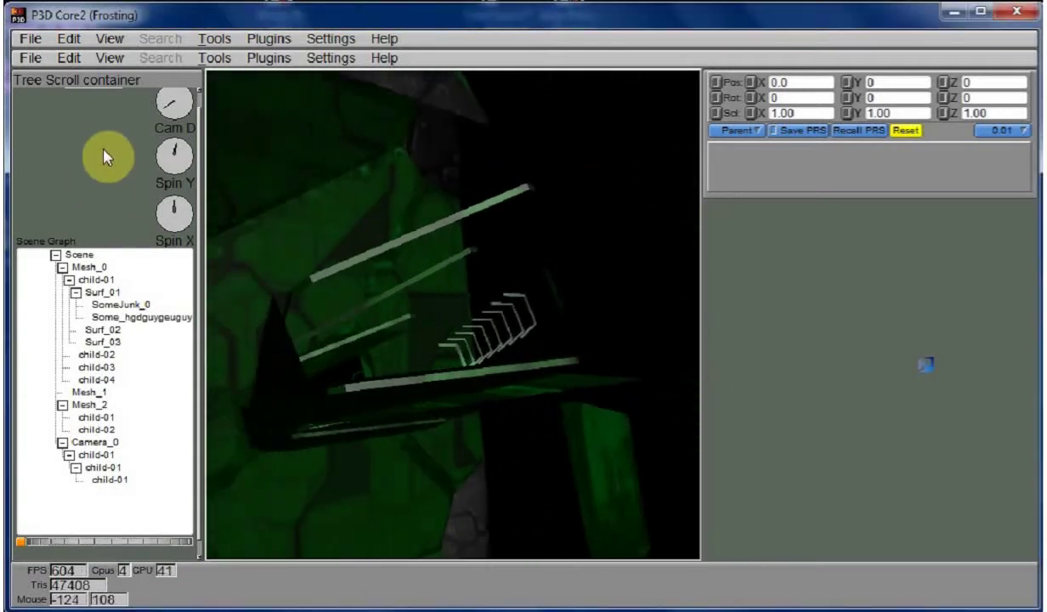
{"action": "left_click_drag", "start_coordinate": [167, 106], "coordinate": [175, 98]}
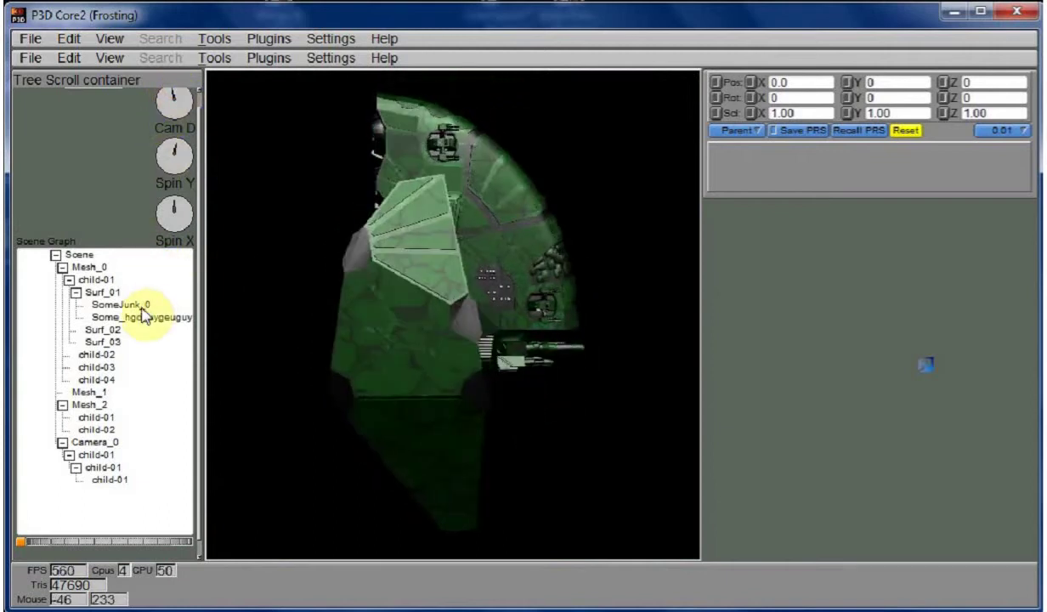
Step: Fill the scene graph with Ent 0, Ent 1 and ROOT_UU3DEnt 2, scrolling to read the path
{"action": "left_click", "coordinate": [80, 327]}
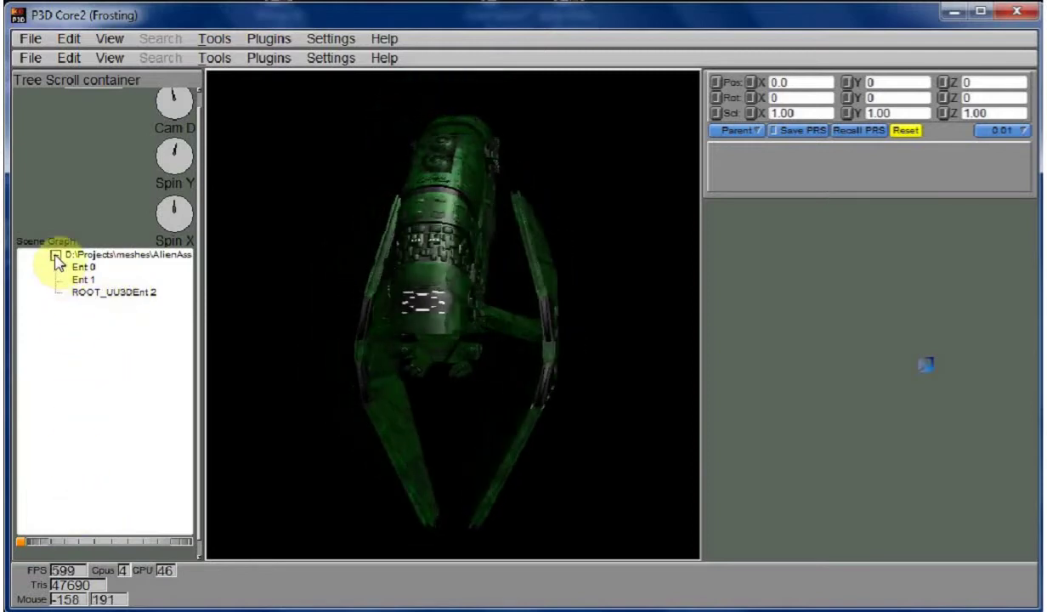
{"action": "left_click_drag", "start_coordinate": [20, 542], "coordinate": [24, 542]}
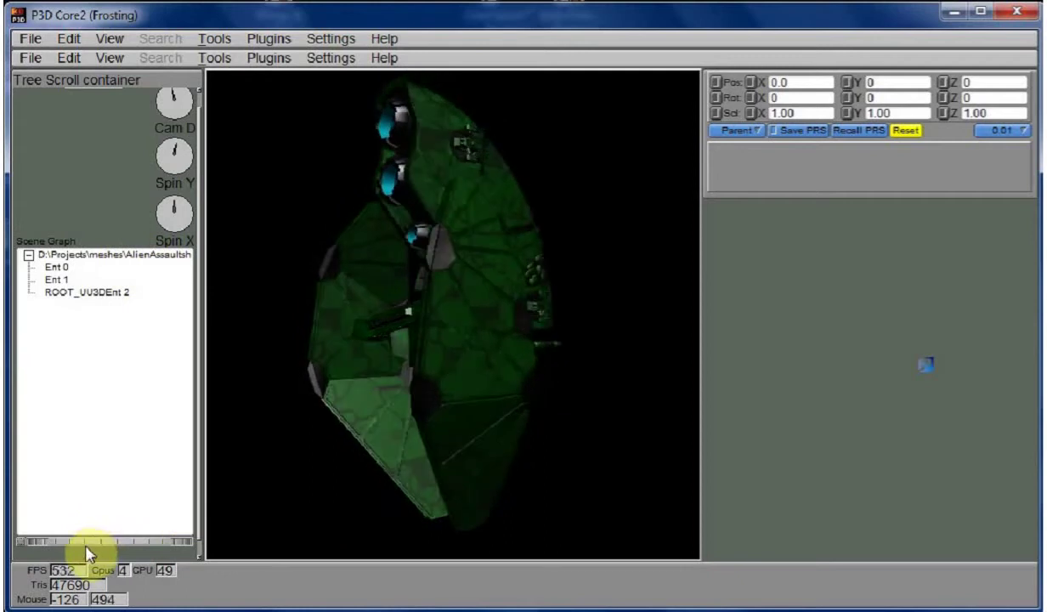
{"action": "left_click_drag", "start_coordinate": [85, 542], "coordinate": [36, 540]}
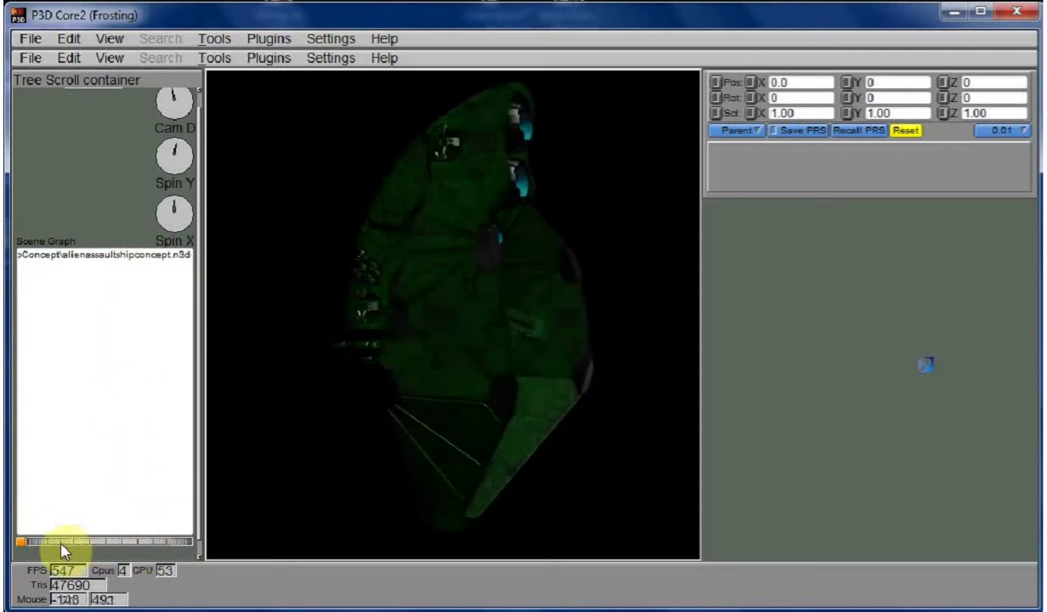
{"action": "left_click_drag", "start_coordinate": [71, 544], "coordinate": [196, 537]}
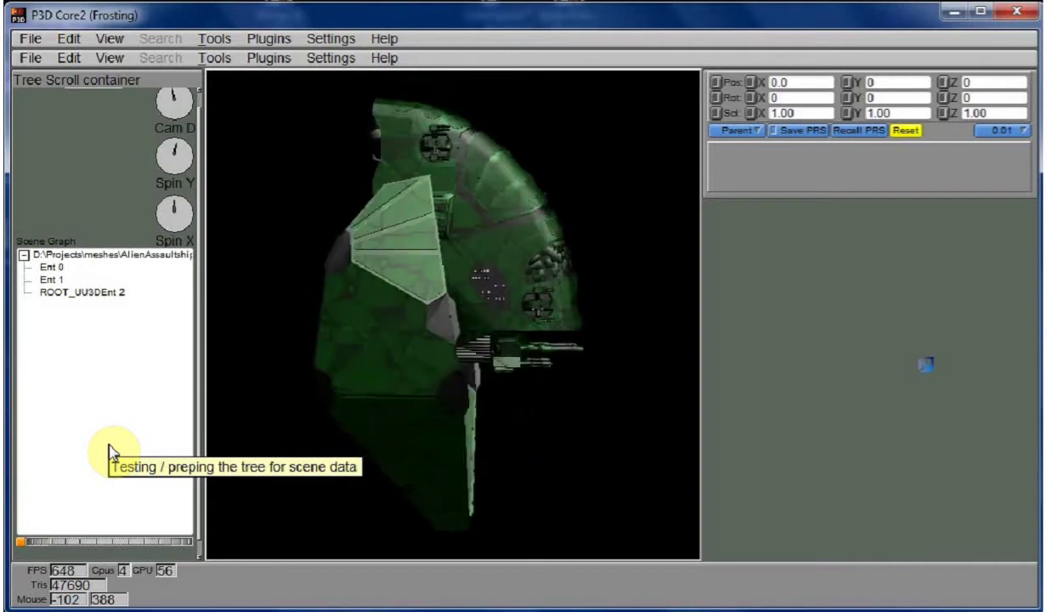
{"action": "left_click", "coordinate": [81, 543]}
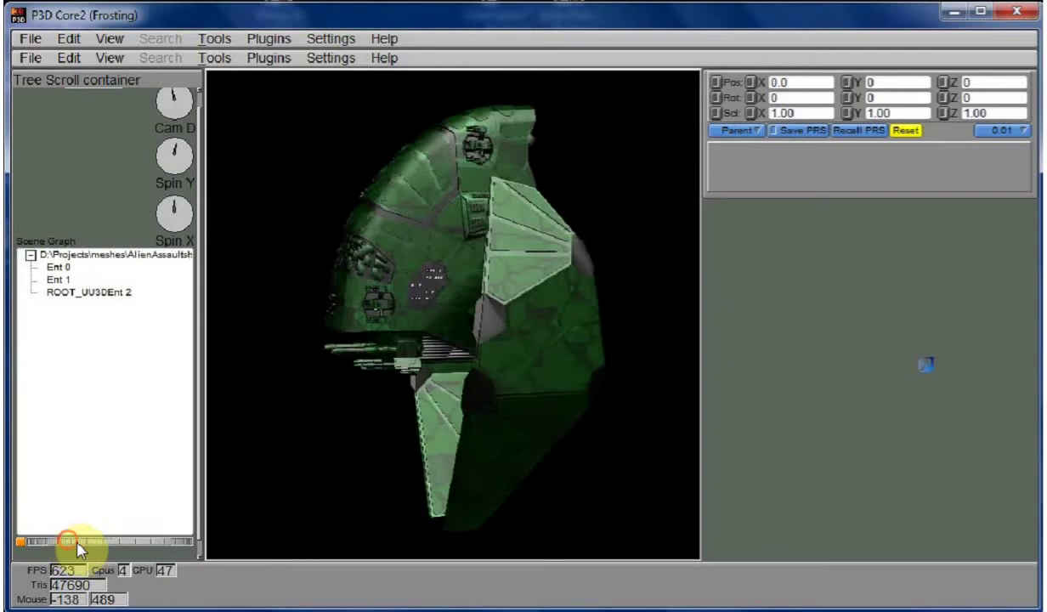
{"action": "mouse_move", "coordinate": [83, 544]}
{"action": "left_mouse_down"}
{"action": "mouse_move", "coordinate": [43, 545]}
{"action": "mouse_move", "coordinate": [144, 567]}
{"action": "mouse_move", "coordinate": [54, 563]}
{"action": "mouse_move", "coordinate": [120, 562]}
{"action": "mouse_move", "coordinate": [102, 553]}
{"action": "mouse_move", "coordinate": [42, 554]}
{"action": "mouse_move", "coordinate": [182, 561]}
{"action": "mouse_move", "coordinate": [72, 554]}
{"action": "left_mouse_up"}
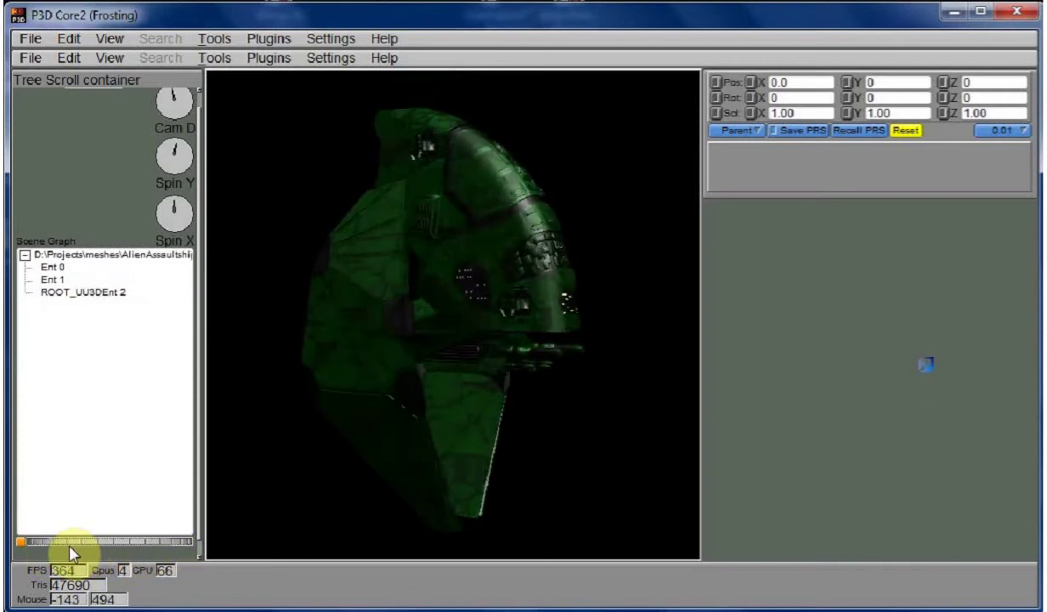
{"action": "left_click", "coordinate": [29, 58]}
{"action": "left_click", "coordinate": [31, 40]}
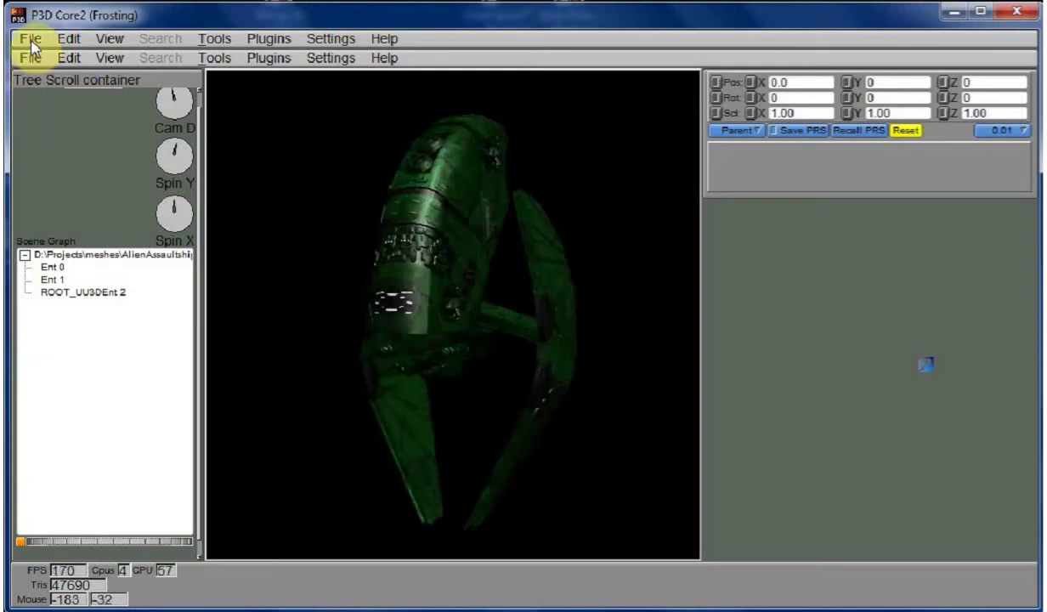
{"action": "left_click", "coordinate": [30, 40]}
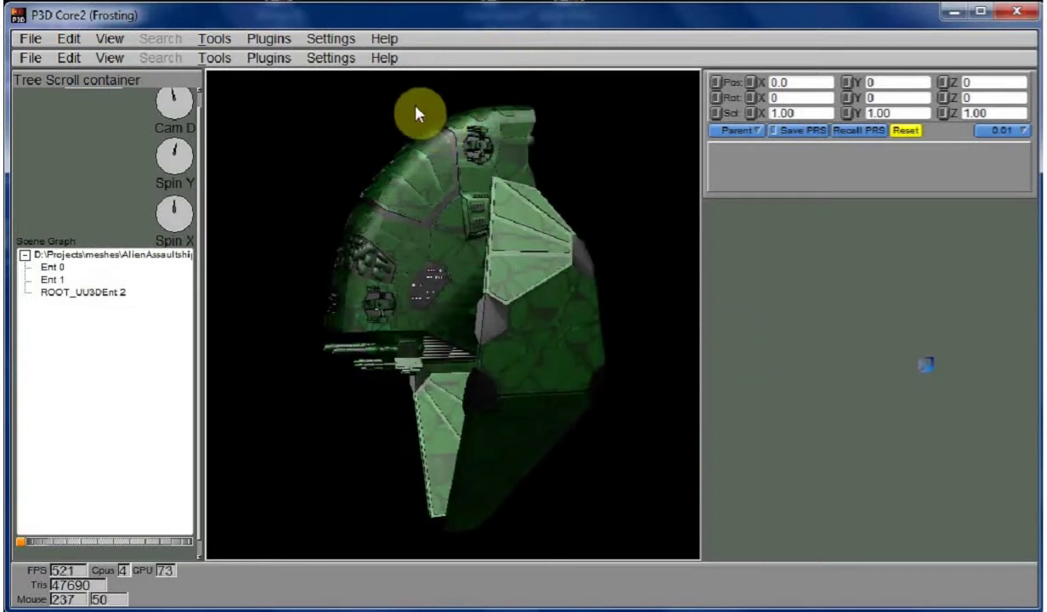
{"action": "left_click", "coordinate": [36, 58]}
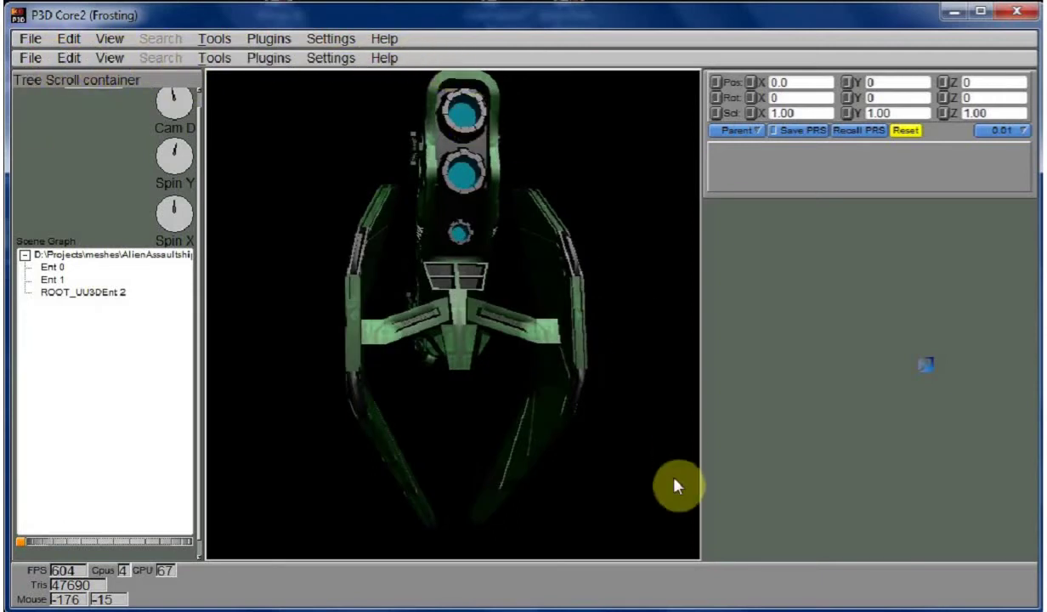
{"action": "left_click", "coordinate": [31, 58]}
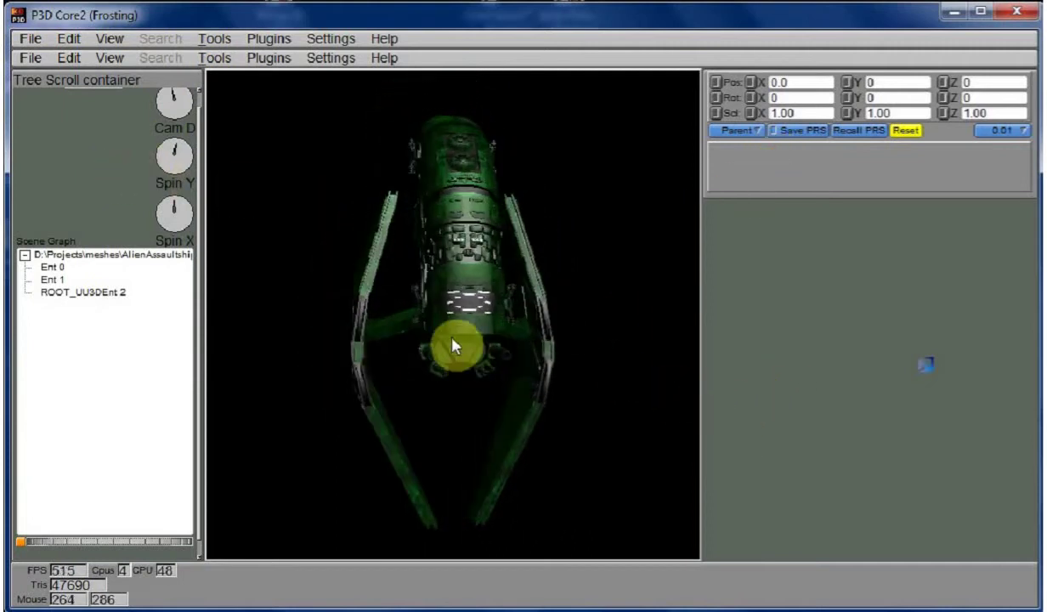
{"action": "right_click", "coordinate": [190, 185]}
{"action": "mouse_move", "coordinate": [255, 216]}
{"action": "left_click", "coordinate": [489, 257]}
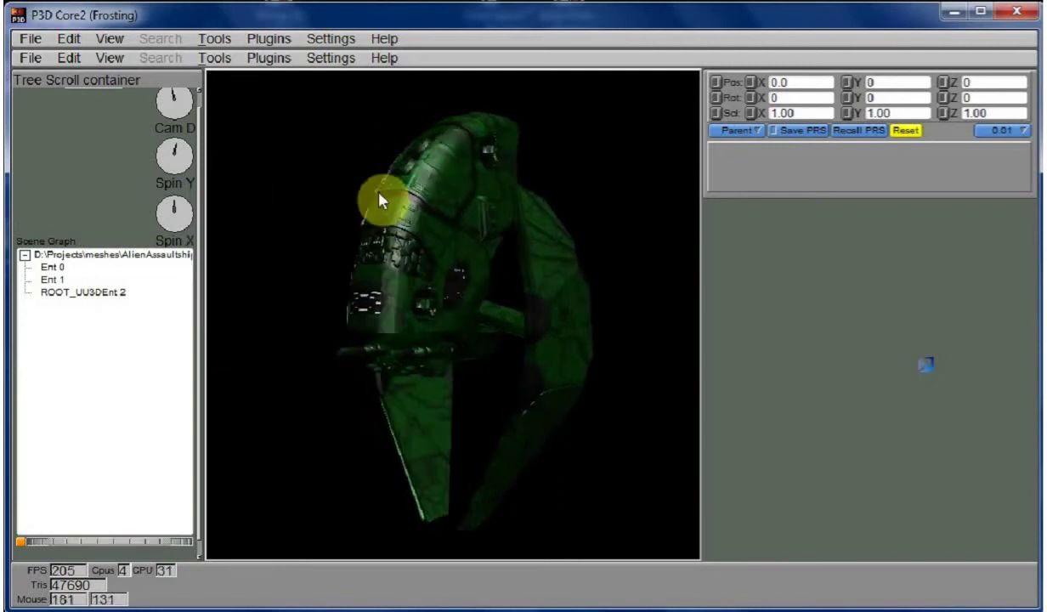
{"action": "right_click", "coordinate": [379, 198]}
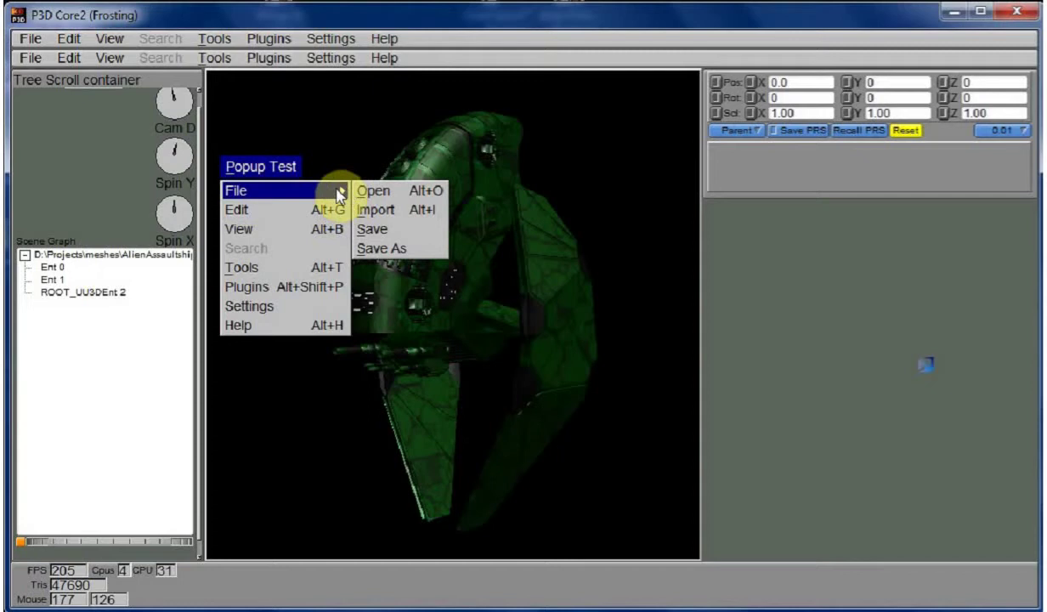
{"action": "left_click", "coordinate": [710, 324]}
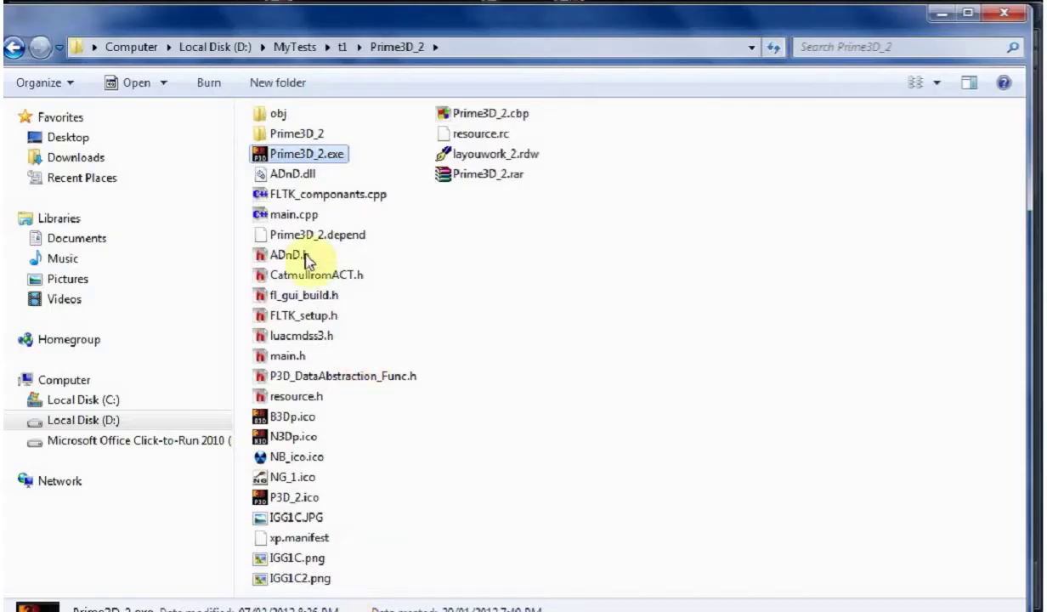
Step: Drag Chess_Set.n3d from the Prime3D_2 folder into the viewer, accept the notice, and close Explorer
{"action": "left_click_drag", "start_coordinate": [365, 34], "coordinate": [724, 43]}
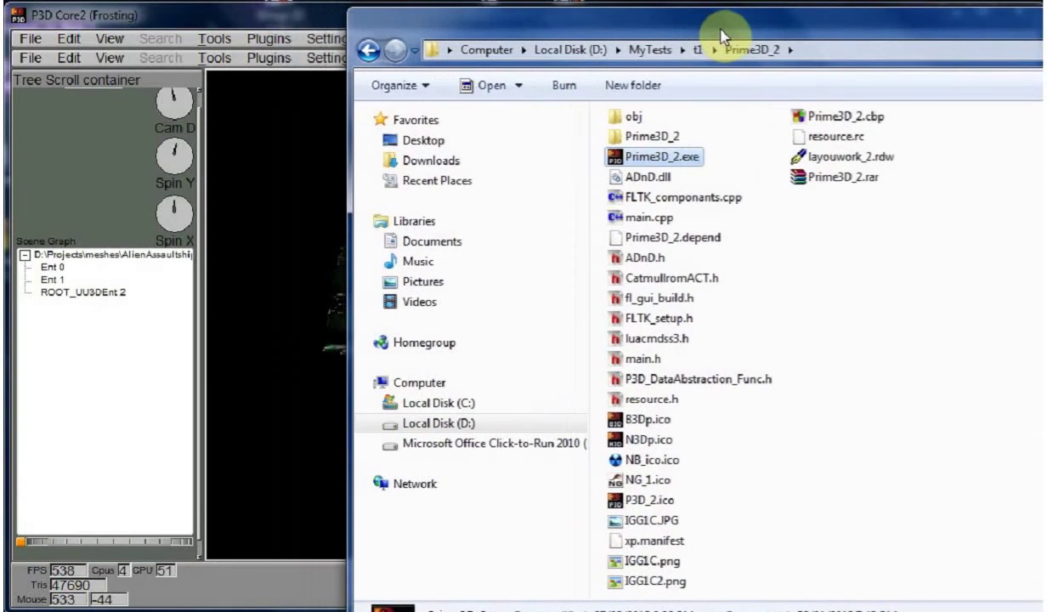
{"action": "double_click", "coordinate": [649, 140]}
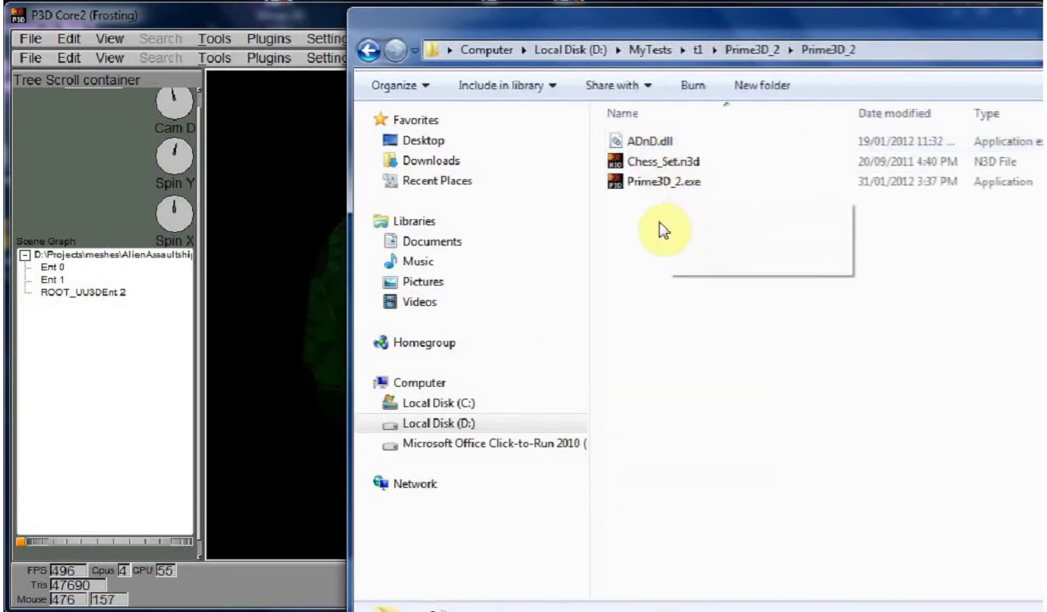
{"action": "left_click_drag", "start_coordinate": [674, 162], "coordinate": [309, 268]}
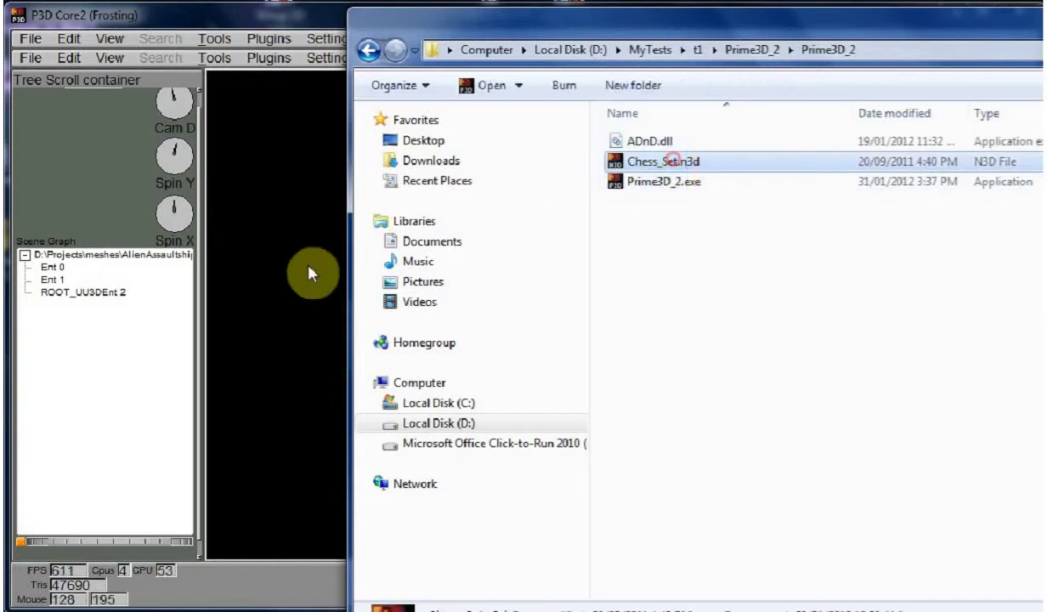
{"action": "left_click_drag", "start_coordinate": [241, 276], "coordinate": [241, 277]}
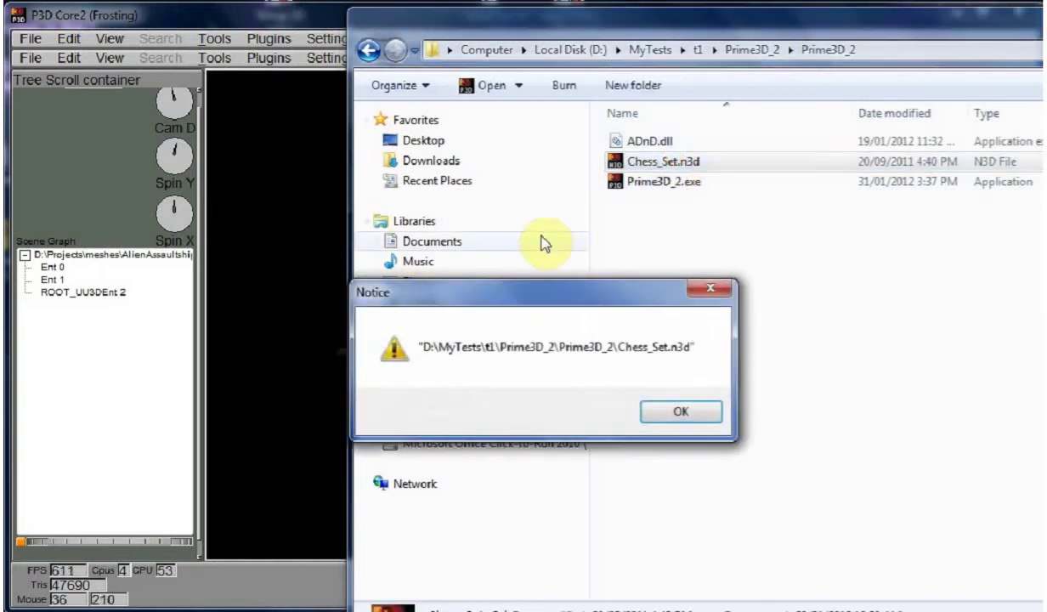
{"action": "left_click", "coordinate": [653, 415]}
{"action": "left_click_drag", "start_coordinate": [908, 36], "coordinate": [634, 43]}
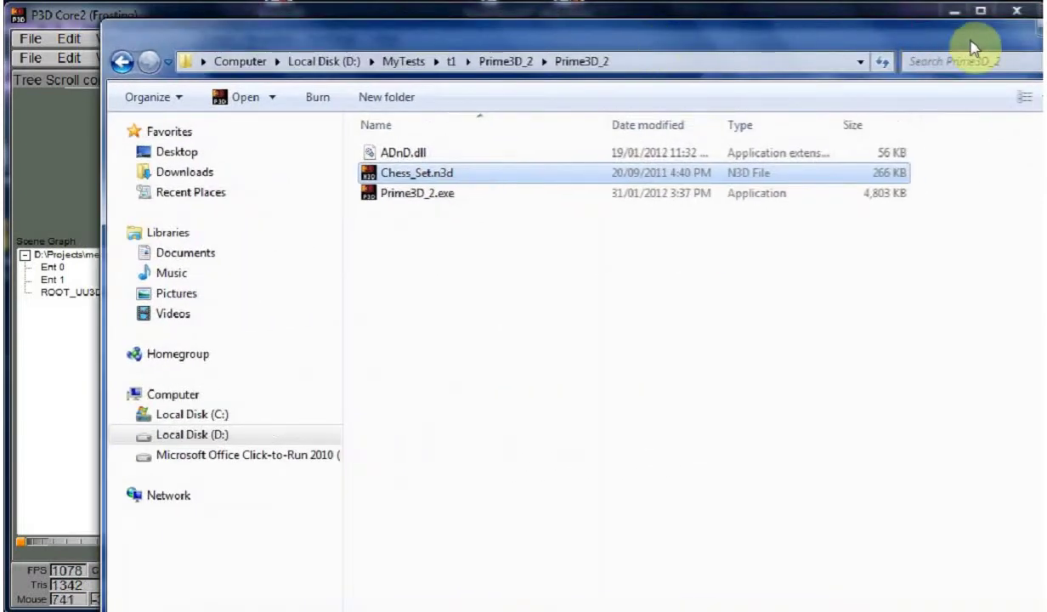
{"action": "left_click", "coordinate": [1036, 30]}
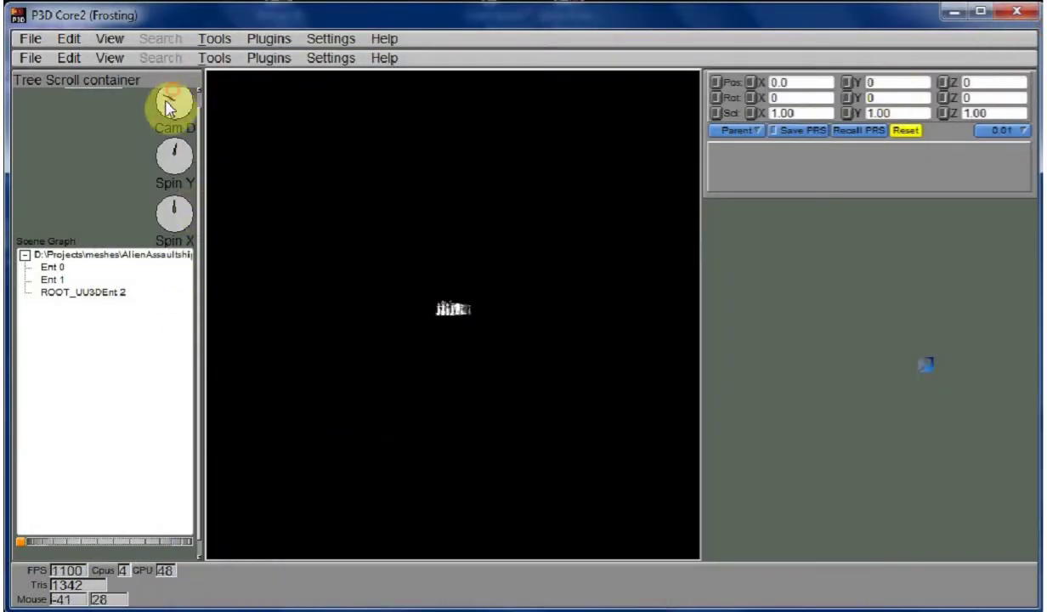
Step: Zoom the camera in on the chess set and set Pos Y to -0.38
{"action": "mouse_move", "coordinate": [168, 105]}
{"action": "left_mouse_down"}
{"action": "mouse_move", "coordinate": [157, 120]}
{"action": "mouse_move", "coordinate": [169, 105]}
{"action": "left_mouse_up"}
{"action": "left_click_drag", "start_coordinate": [894, 82], "coordinate": [851, 84]}
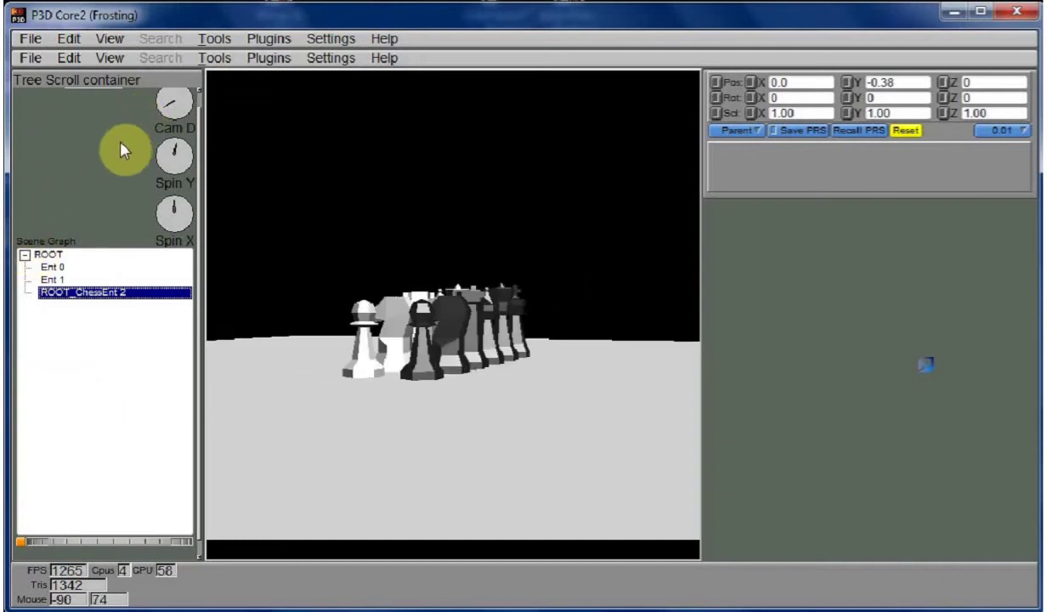
{"action": "scroll", "coordinate": [116, 135], "scroll_direction": "down", "scroll_amount": 1}
{"action": "left_click", "coordinate": [61, 551]}
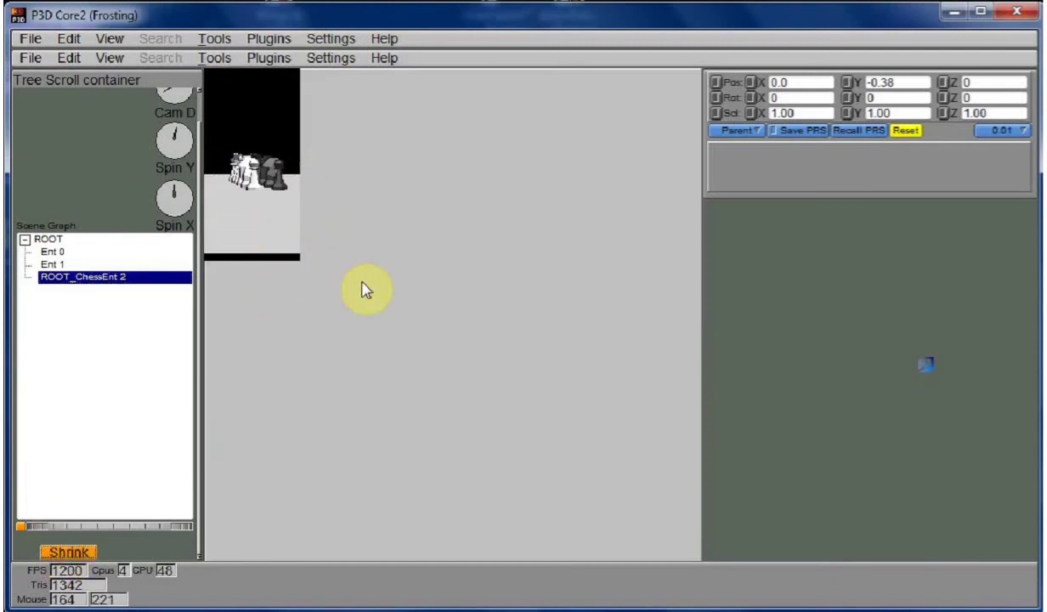
{"action": "left_click", "coordinate": [982, 11]}
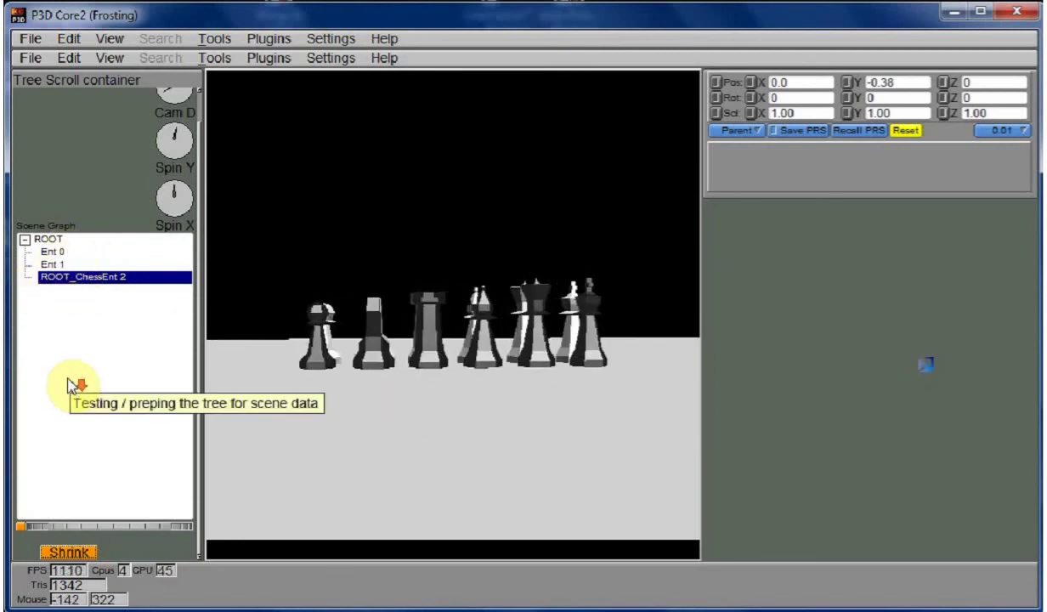
{"action": "left_click", "coordinate": [112, 527]}
{"action": "left_click_drag", "start_coordinate": [117, 527], "coordinate": [180, 527]}
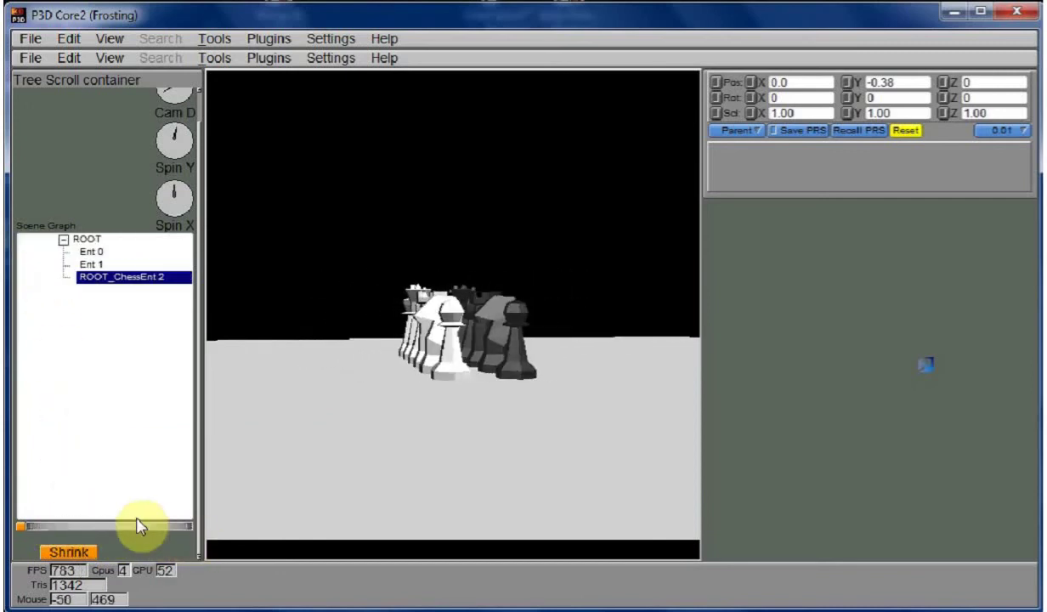
{"action": "mouse_move", "coordinate": [100, 525]}
{"action": "left_mouse_down"}
{"action": "mouse_move", "coordinate": [70, 530]}
{"action": "mouse_move", "coordinate": [105, 554]}
{"action": "mouse_move", "coordinate": [134, 537]}
{"action": "mouse_move", "coordinate": [169, 537]}
{"action": "mouse_move", "coordinate": [119, 534]}
{"action": "left_mouse_up"}
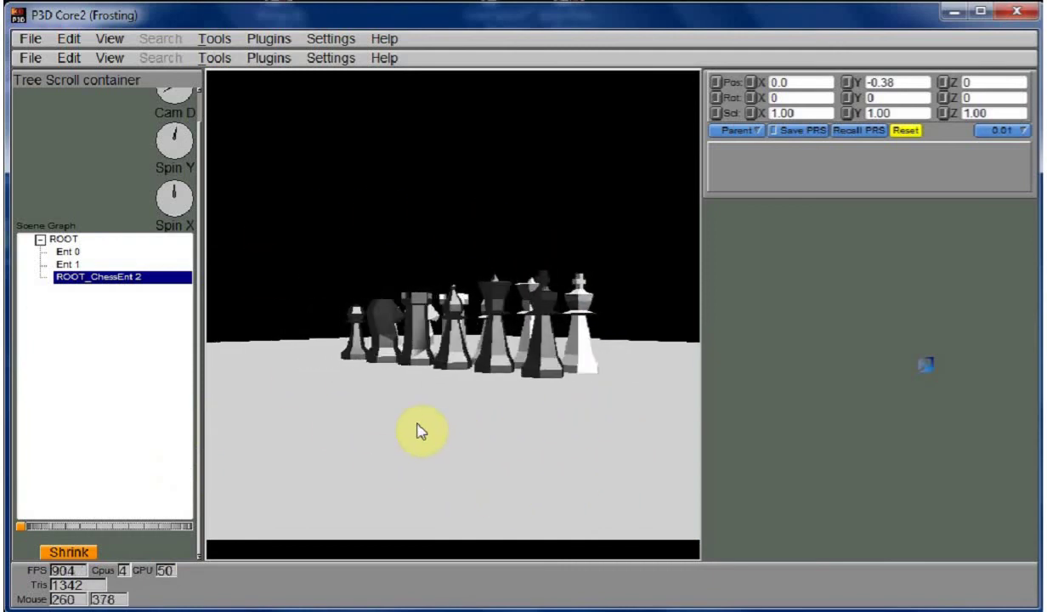
{"action": "left_click", "coordinate": [162, 530]}
{"action": "mouse_move", "coordinate": [159, 530]}
{"action": "left_mouse_down"}
{"action": "mouse_move", "coordinate": [93, 525]}
{"action": "mouse_move", "coordinate": [198, 526]}
{"action": "mouse_move", "coordinate": [156, 531]}
{"action": "left_mouse_up"}
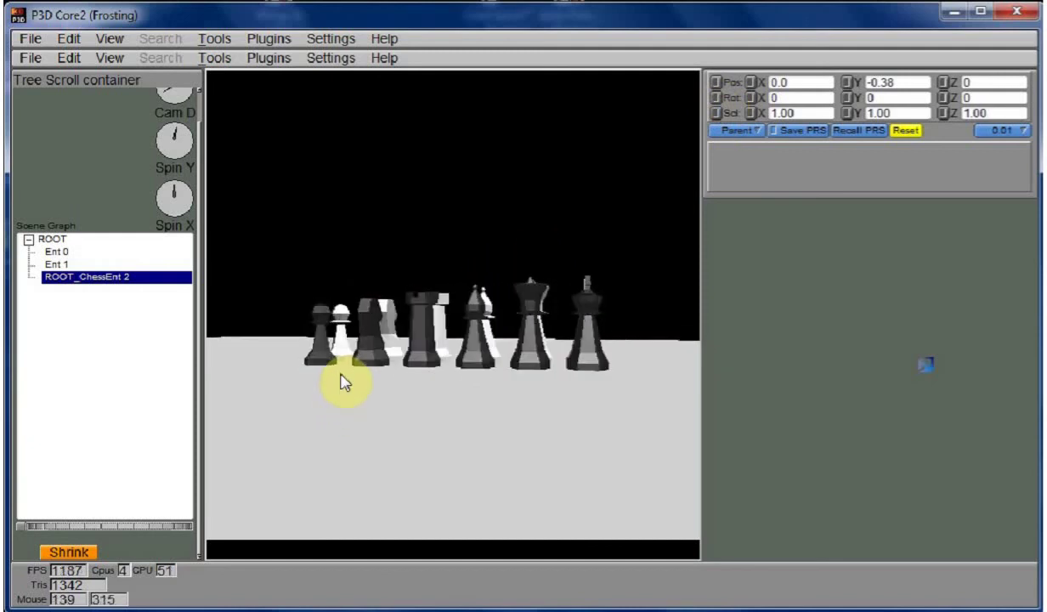
{"action": "mouse_move", "coordinate": [142, 527]}
{"action": "left_mouse_down"}
{"action": "mouse_move", "coordinate": [113, 533]}
{"action": "mouse_move", "coordinate": [170, 535]}
{"action": "mouse_move", "coordinate": [136, 533]}
{"action": "mouse_move", "coordinate": [154, 531]}
{"action": "left_mouse_up"}
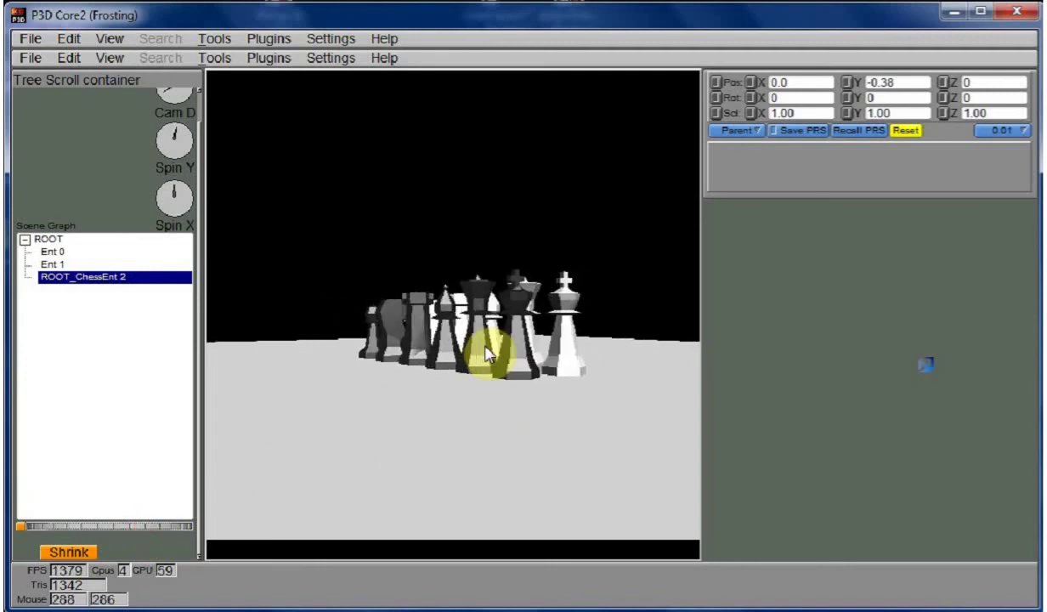